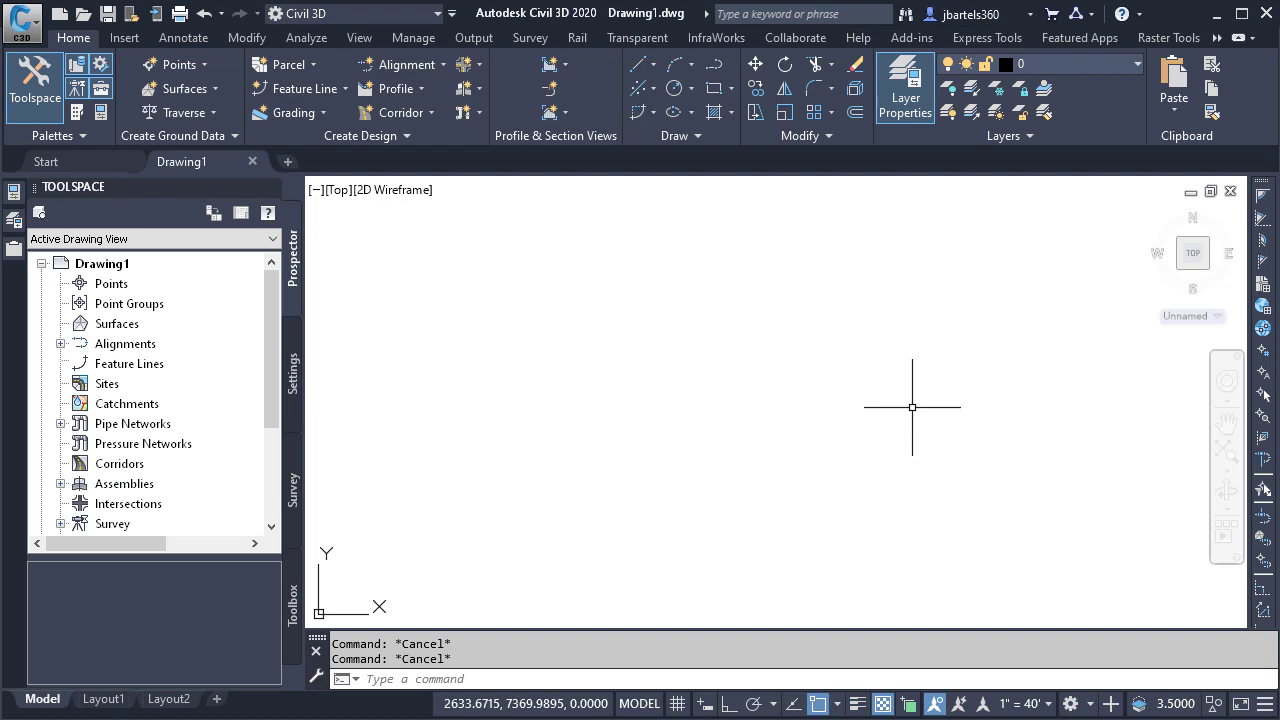
Step: Bring up New Shortcuts Folder from the Manage tab, then cancel without creating a folder
{"action": "left_click", "coordinate": [417, 40]}
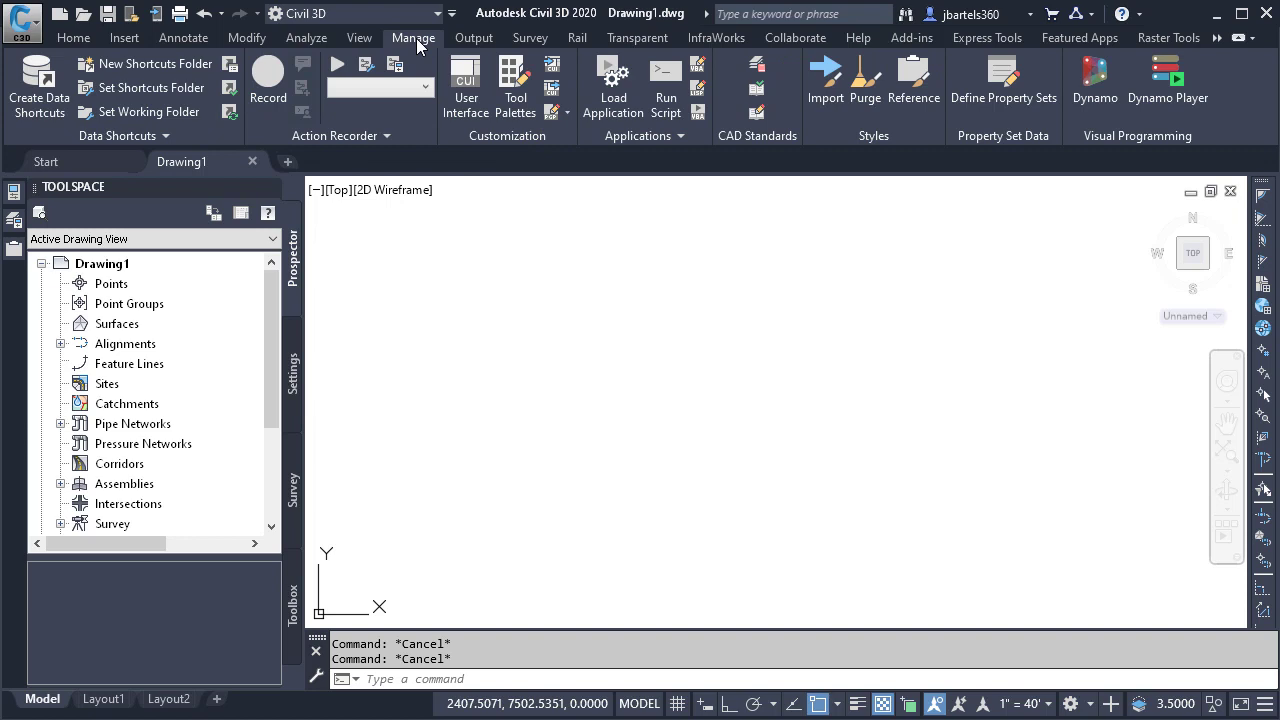
{"action": "left_click", "coordinate": [170, 62]}
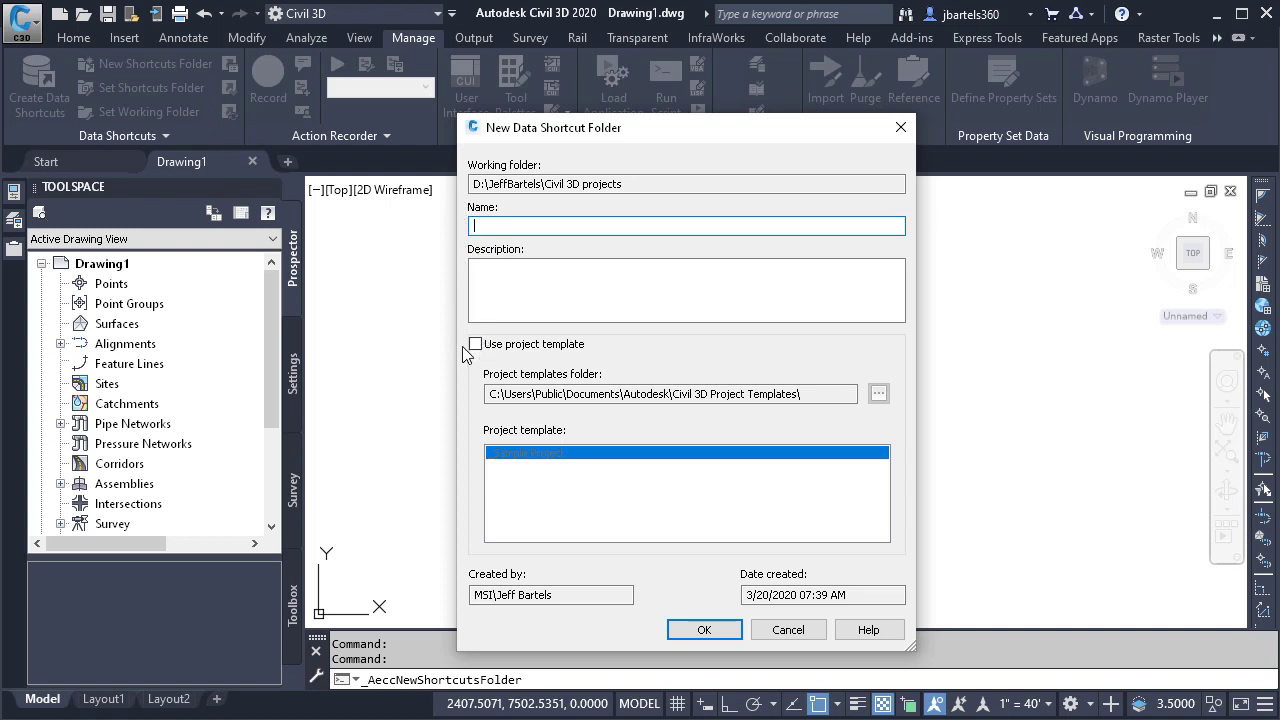
{"action": "left_click", "coordinate": [781, 629]}
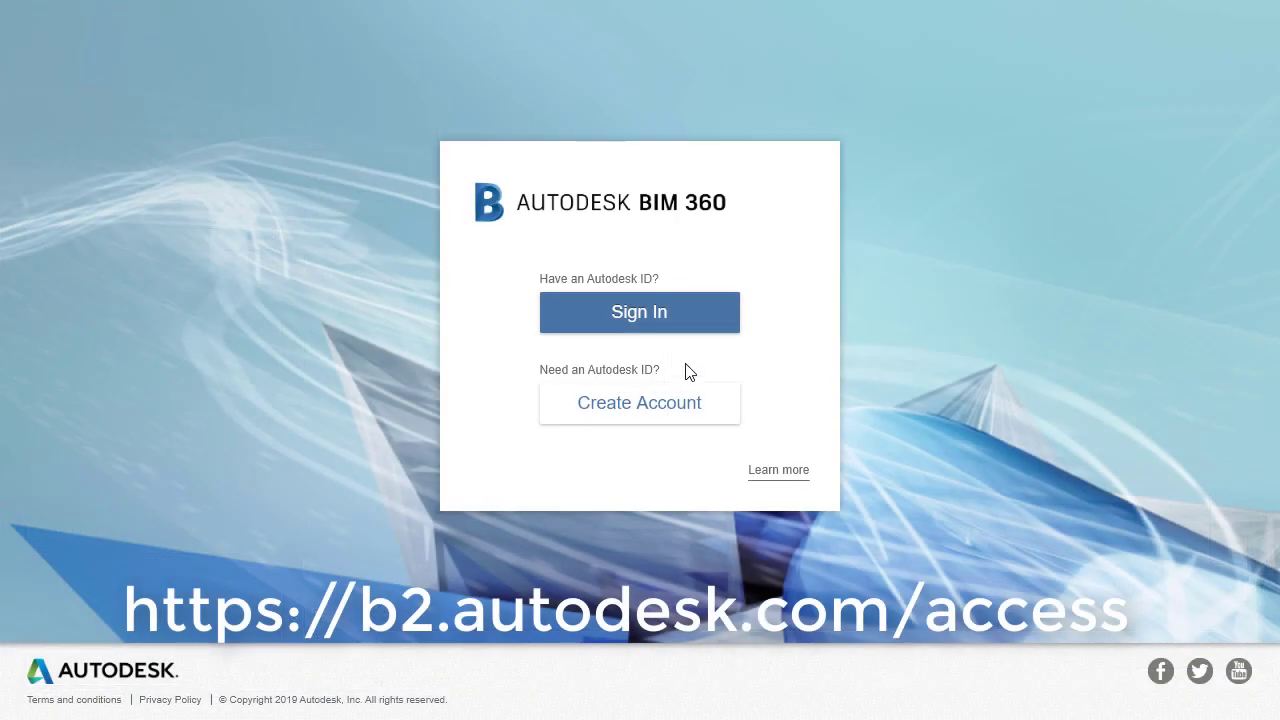
Step: Sign in to BIM 360 and go to the Account Admin Project Directory listing 29 projects
{"action": "left_click", "coordinate": [670, 327]}
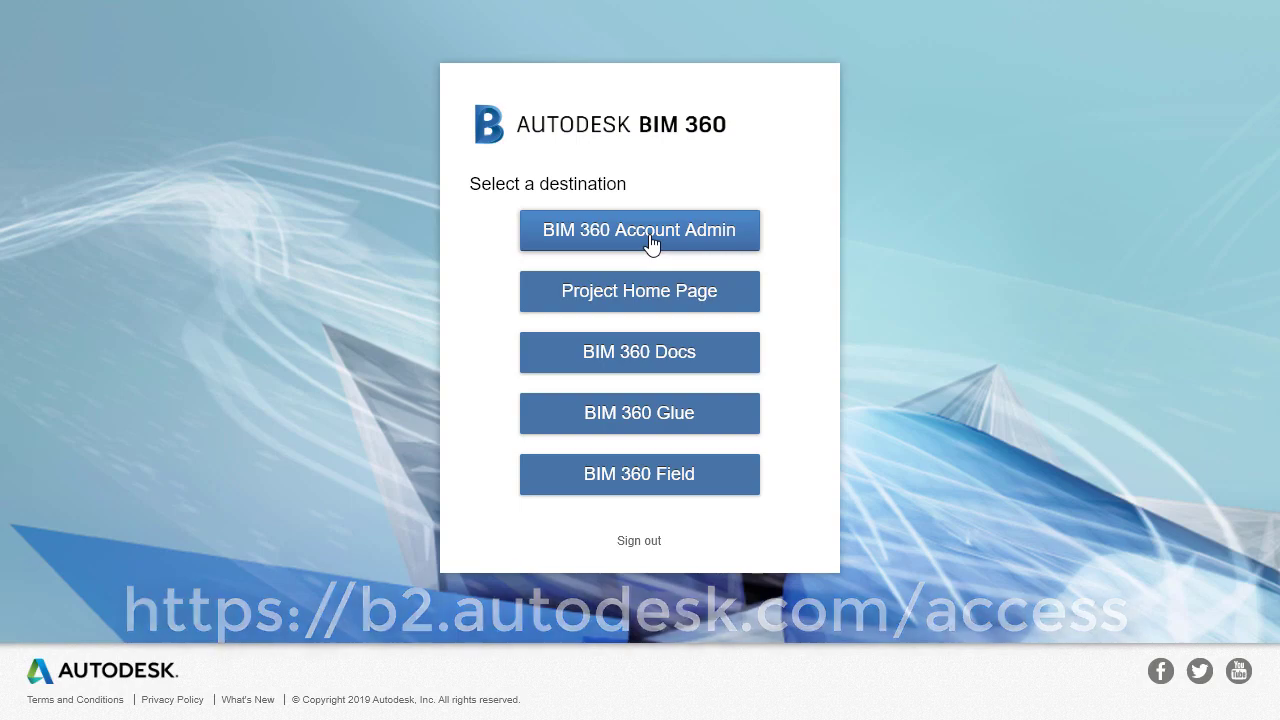
{"action": "left_click", "coordinate": [651, 241]}
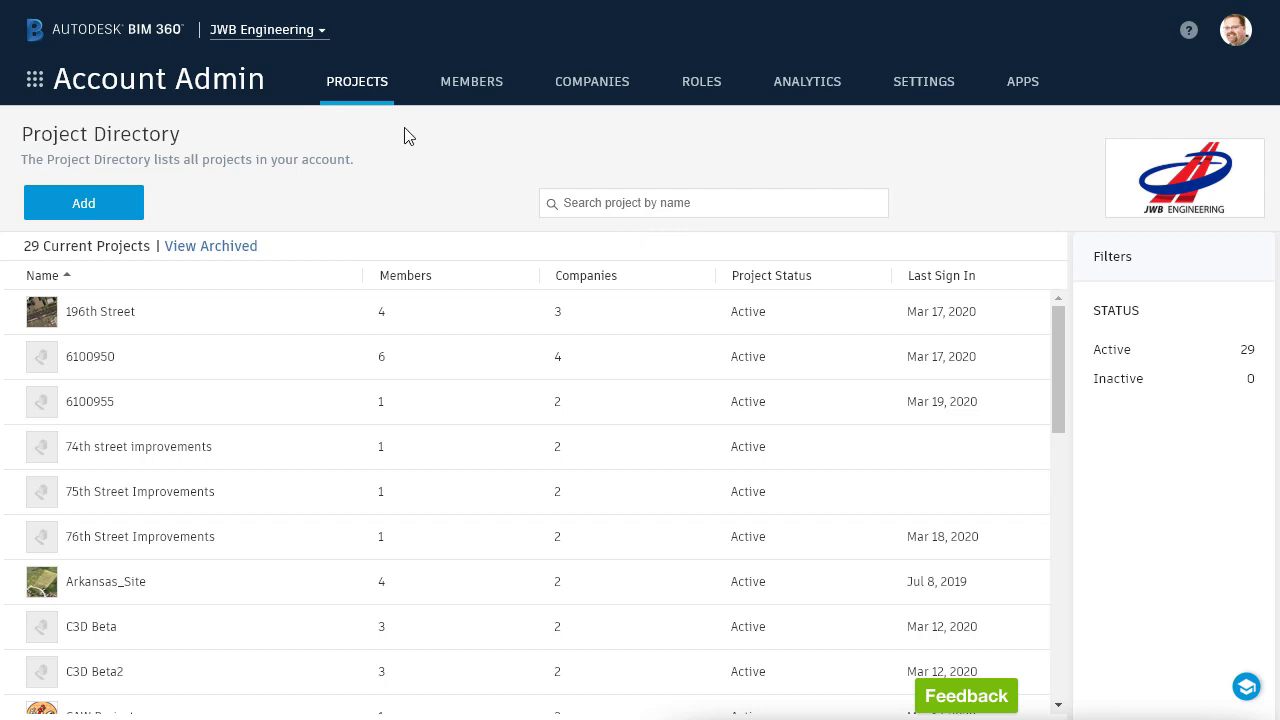
{"action": "mouse_move", "coordinate": [1057, 350]}
{"action": "left_mouse_down"}
{"action": "mouse_move", "coordinate": [1061, 541]}
{"action": "mouse_move", "coordinate": [1056, 352]}
{"action": "left_mouse_up"}
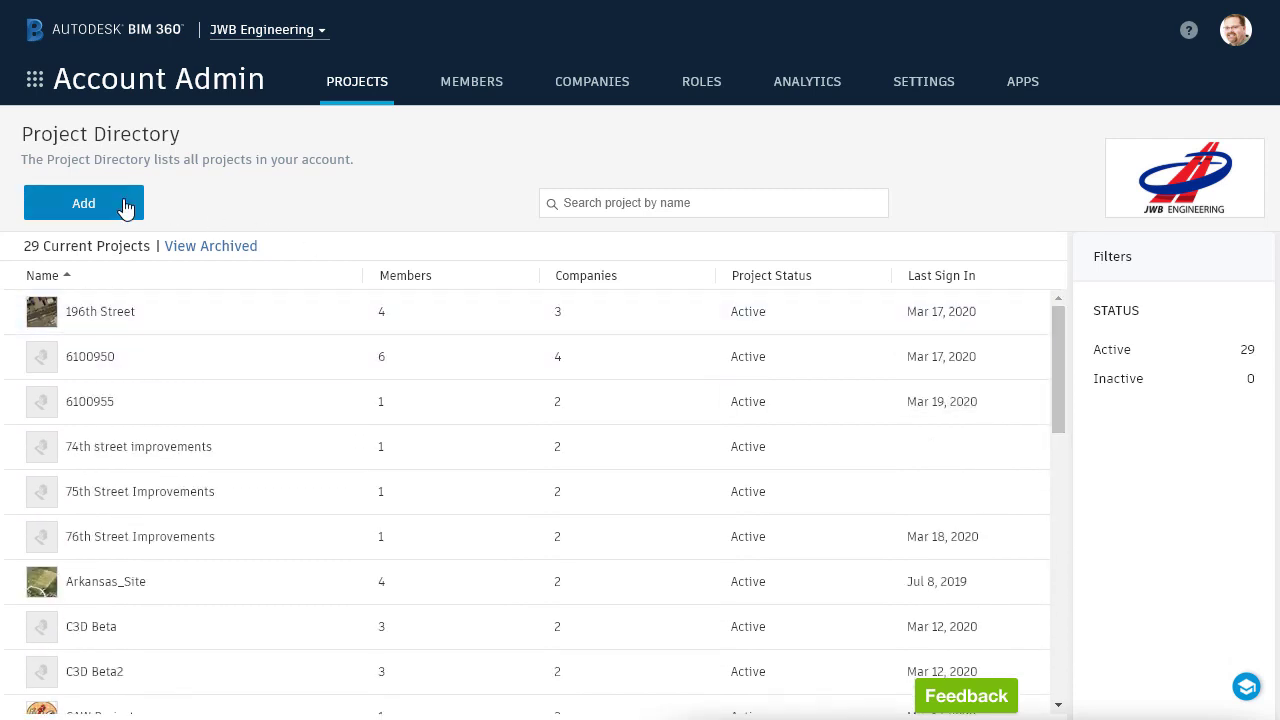
Step: Add a project named 'Rte 25 Improvements' with type Roadway Improvements and New Construction
{"action": "left_click", "coordinate": [127, 206]}
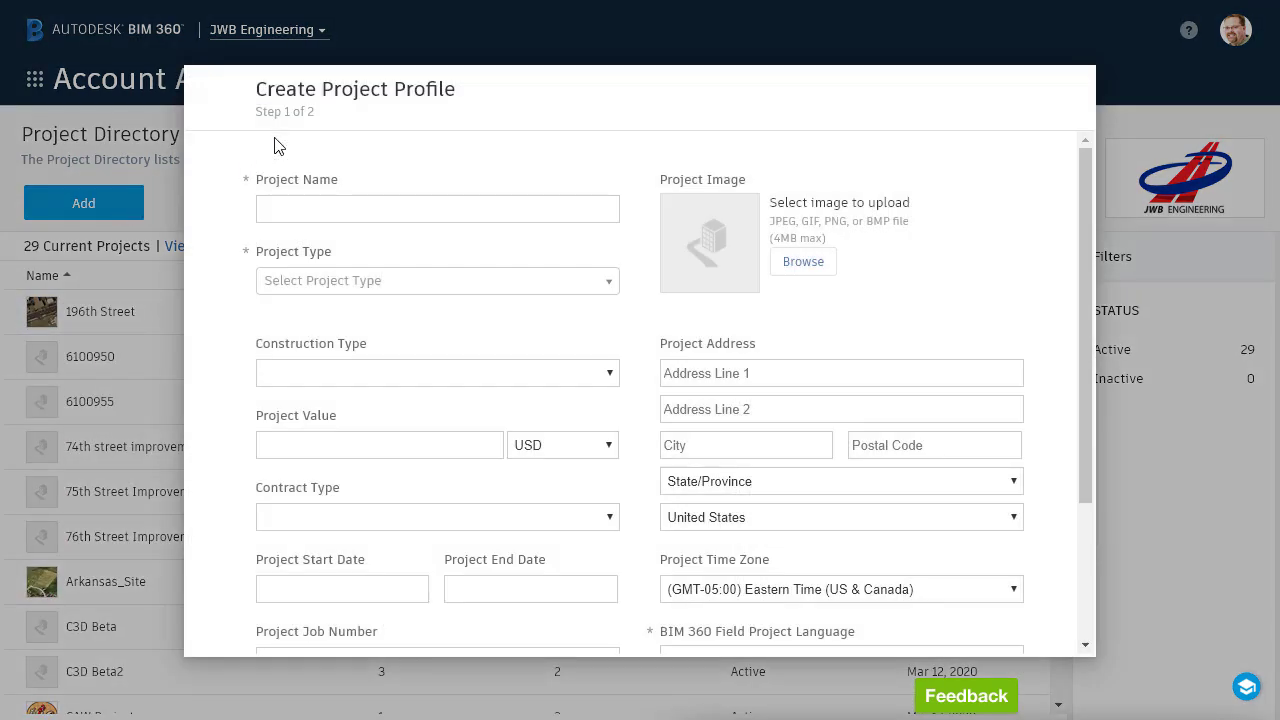
{"action": "left_click", "coordinate": [270, 210]}
{"action": "type", "text": "Rte 25 Improvements"}
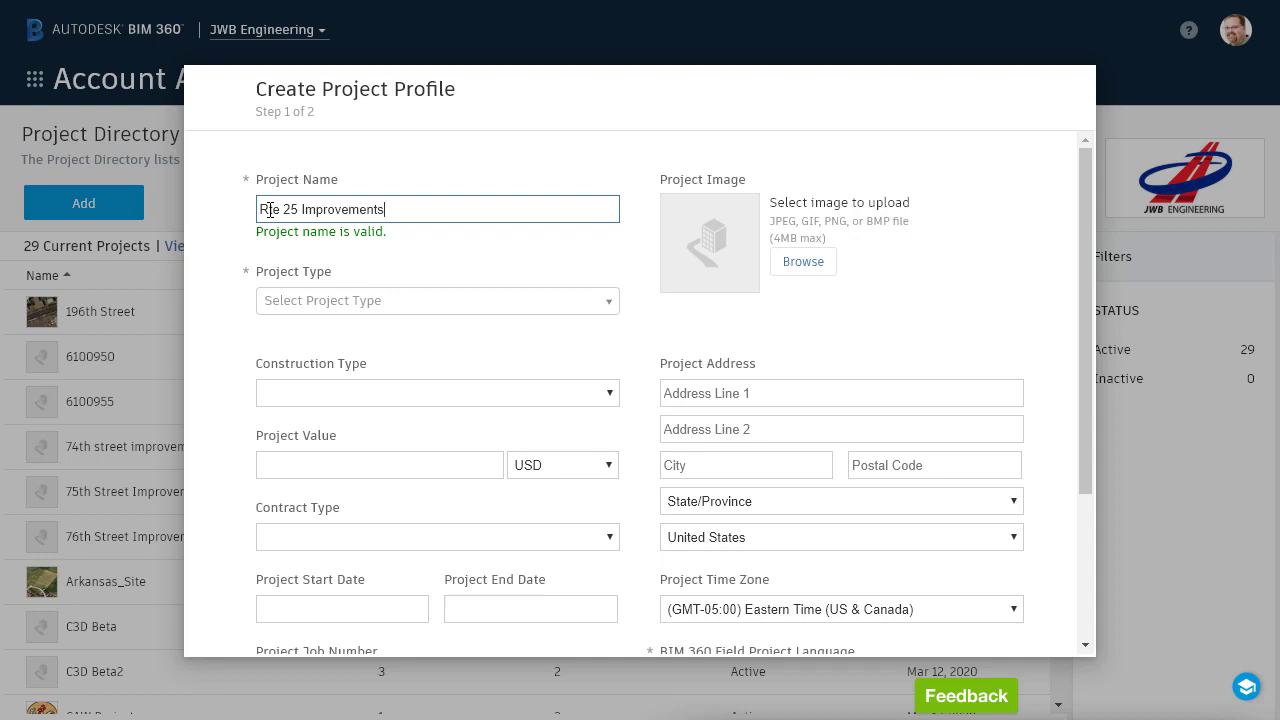
{"action": "left_click", "coordinate": [338, 304]}
{"action": "mouse_move", "coordinate": [613, 380]}
{"action": "left_mouse_down"}
{"action": "mouse_move", "coordinate": [613, 410]}
{"action": "mouse_move", "coordinate": [611, 376]}
{"action": "left_mouse_up"}
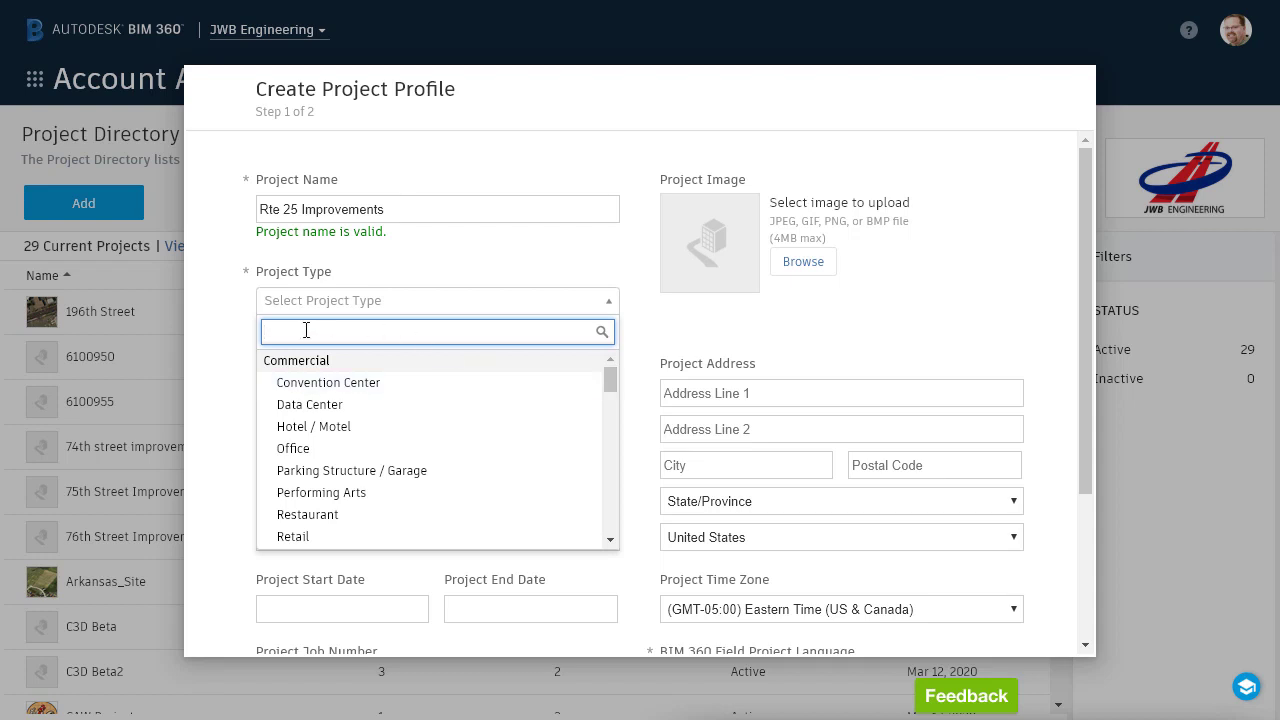
{"action": "type", "text": "Road"}
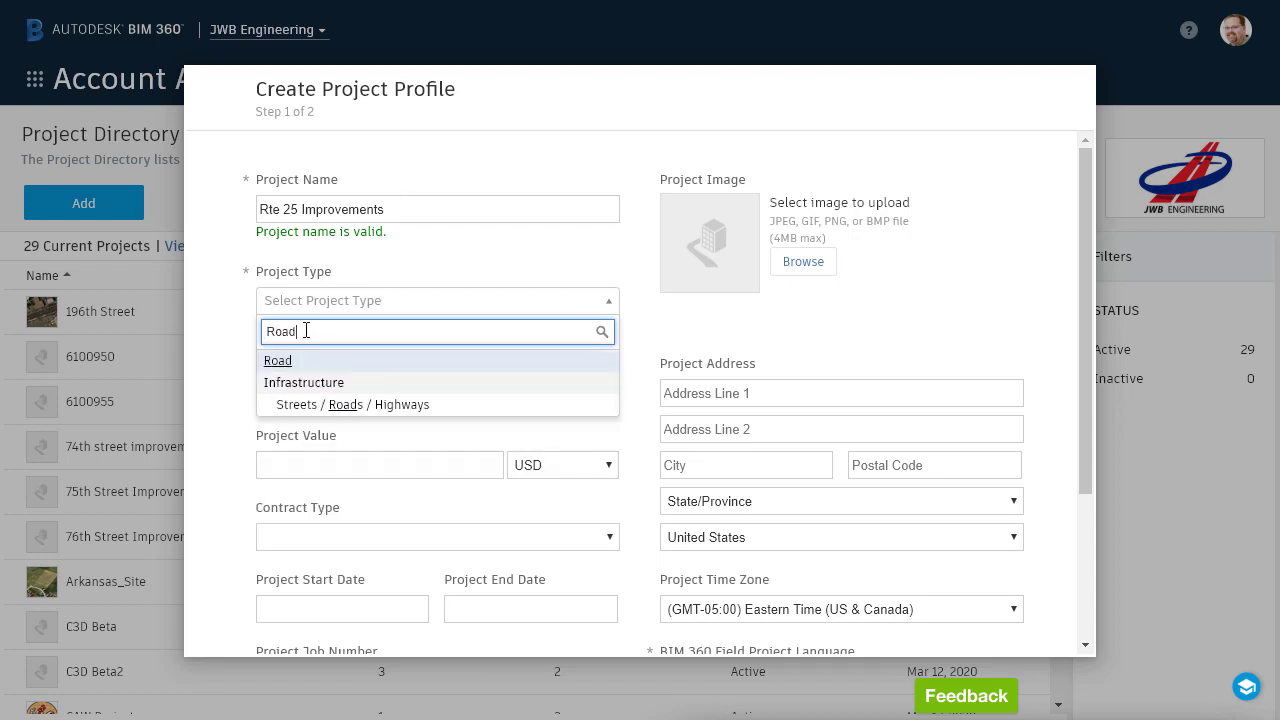
{"action": "type", "text": "way Improvements"}
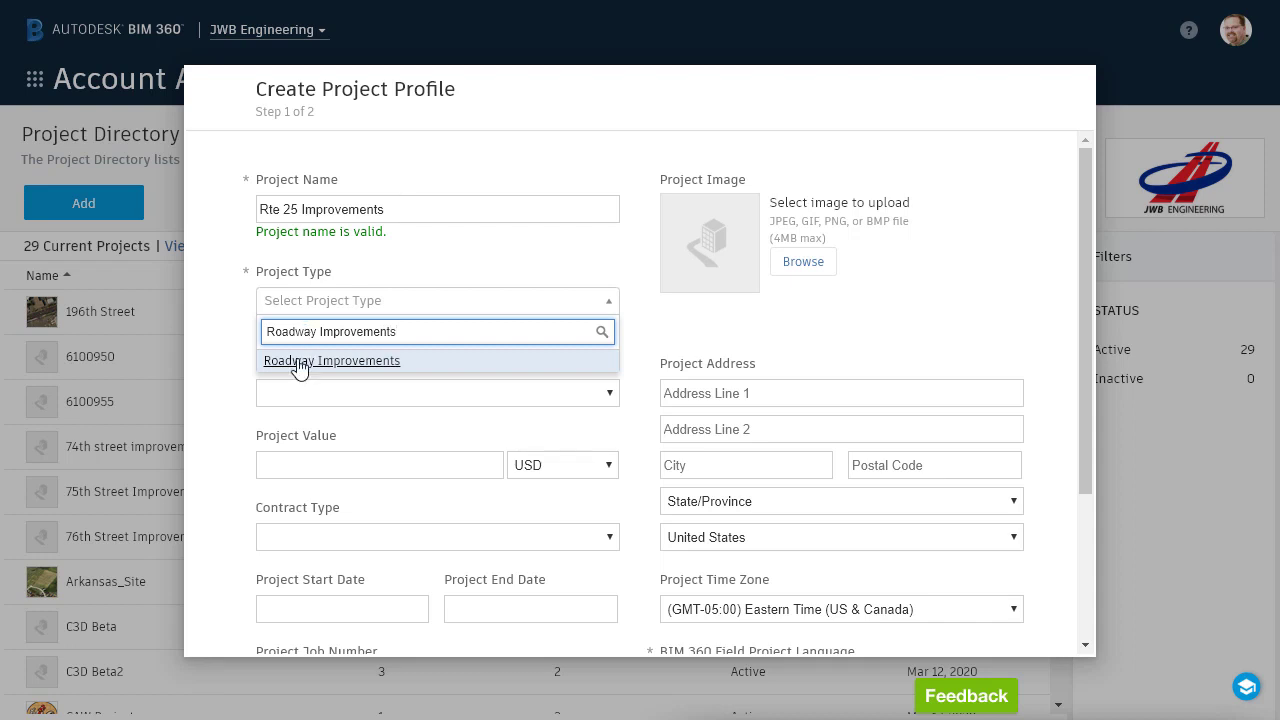
{"action": "left_click", "coordinate": [298, 361]}
{"action": "left_click", "coordinate": [376, 398]}
{"action": "left_click", "coordinate": [357, 433]}
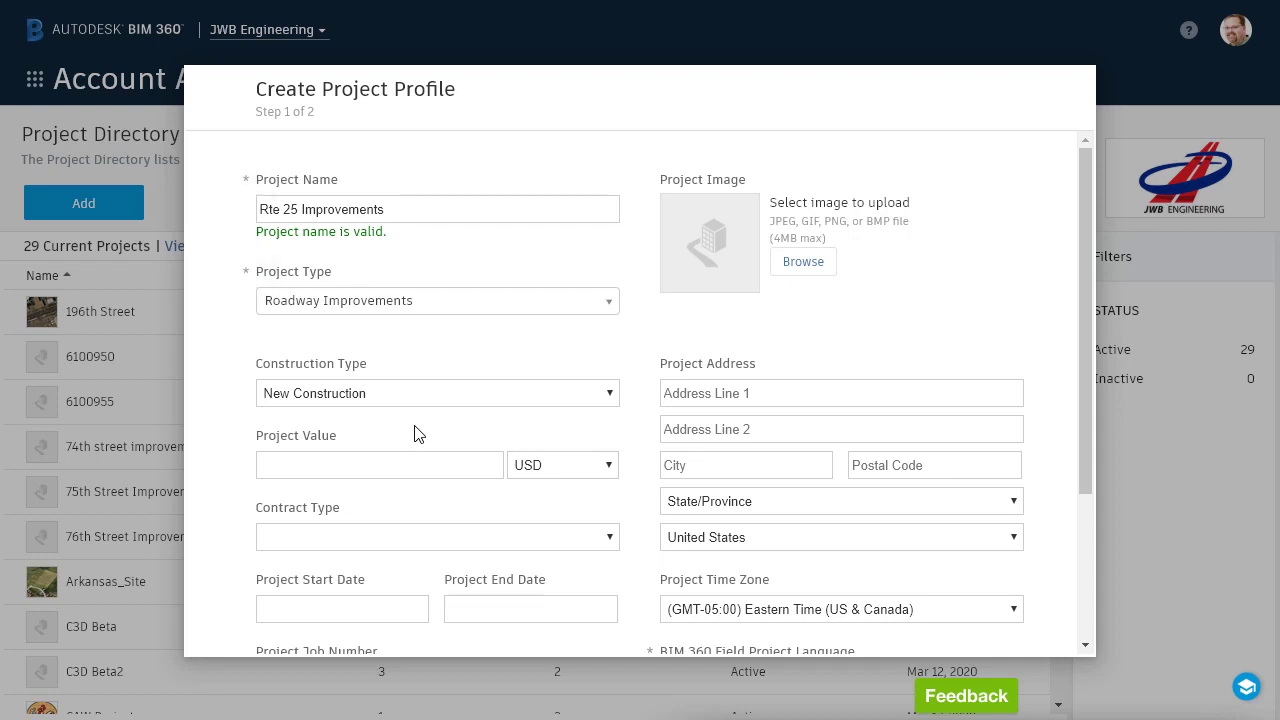
Step: Attach icon.jpg as the project image, autofill the St. Charles address, and save
{"action": "left_click", "coordinate": [798, 266]}
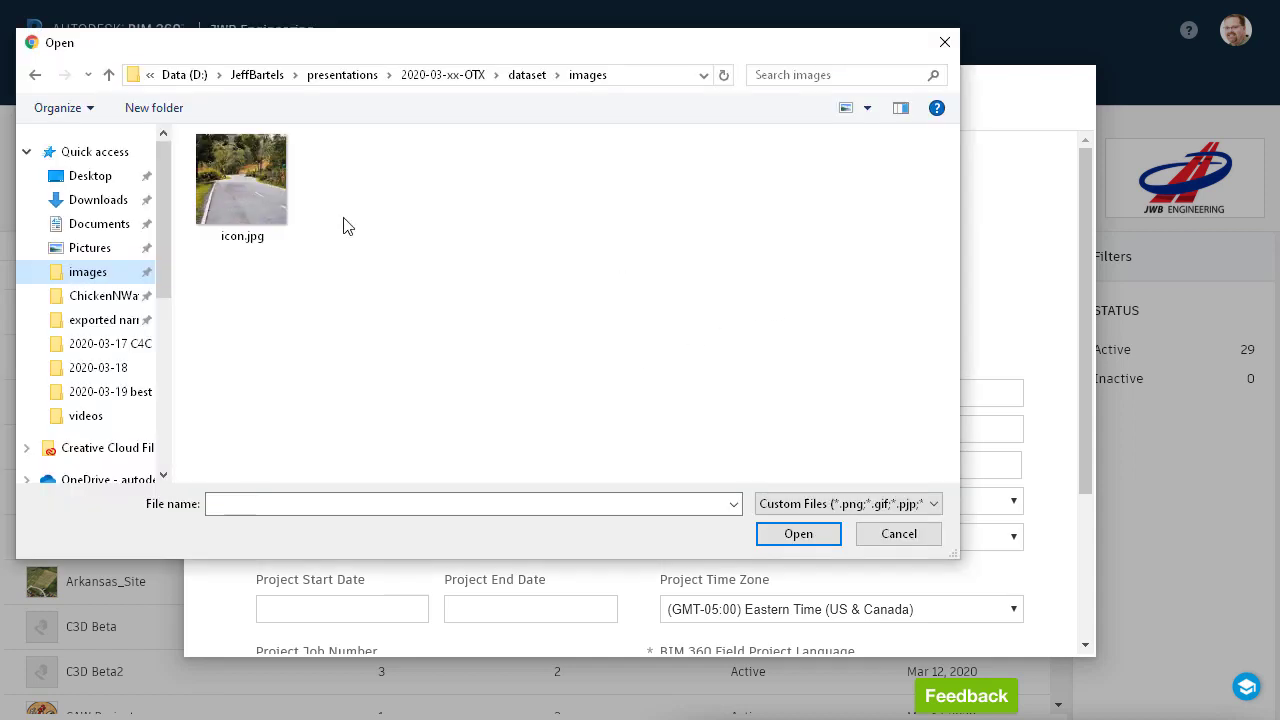
{"action": "left_click", "coordinate": [245, 173]}
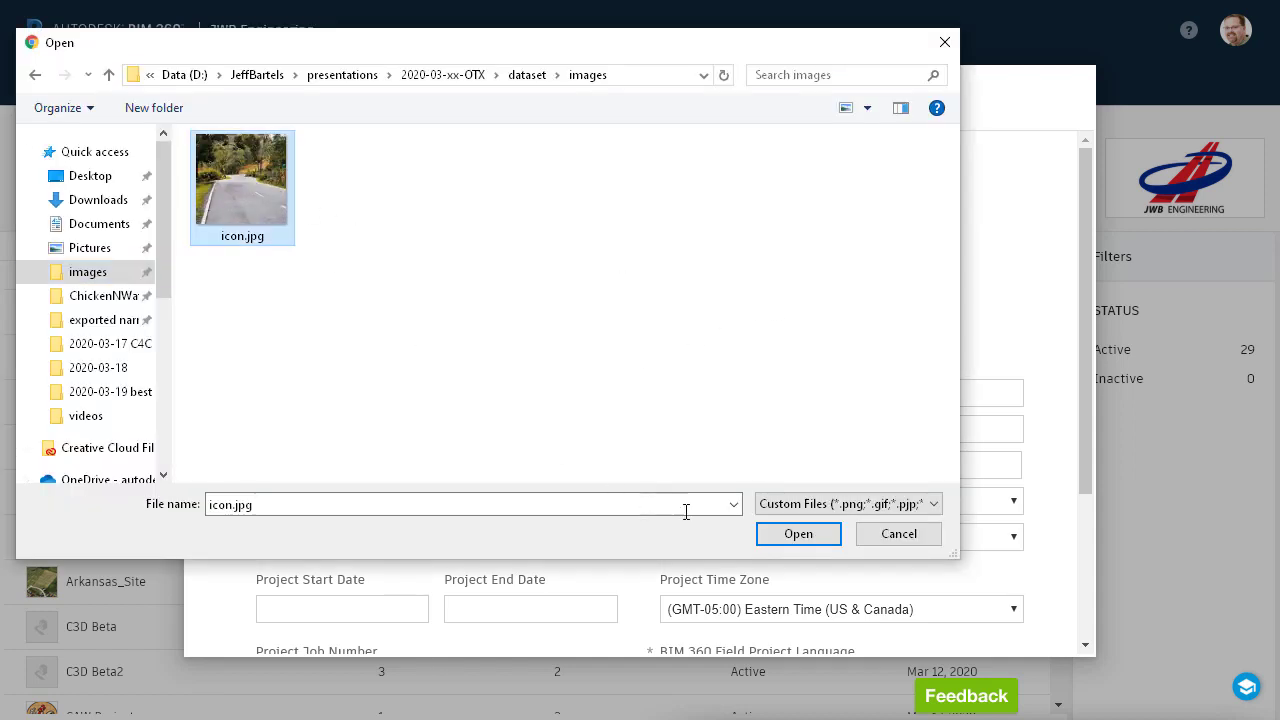
{"action": "left_click", "coordinate": [770, 531]}
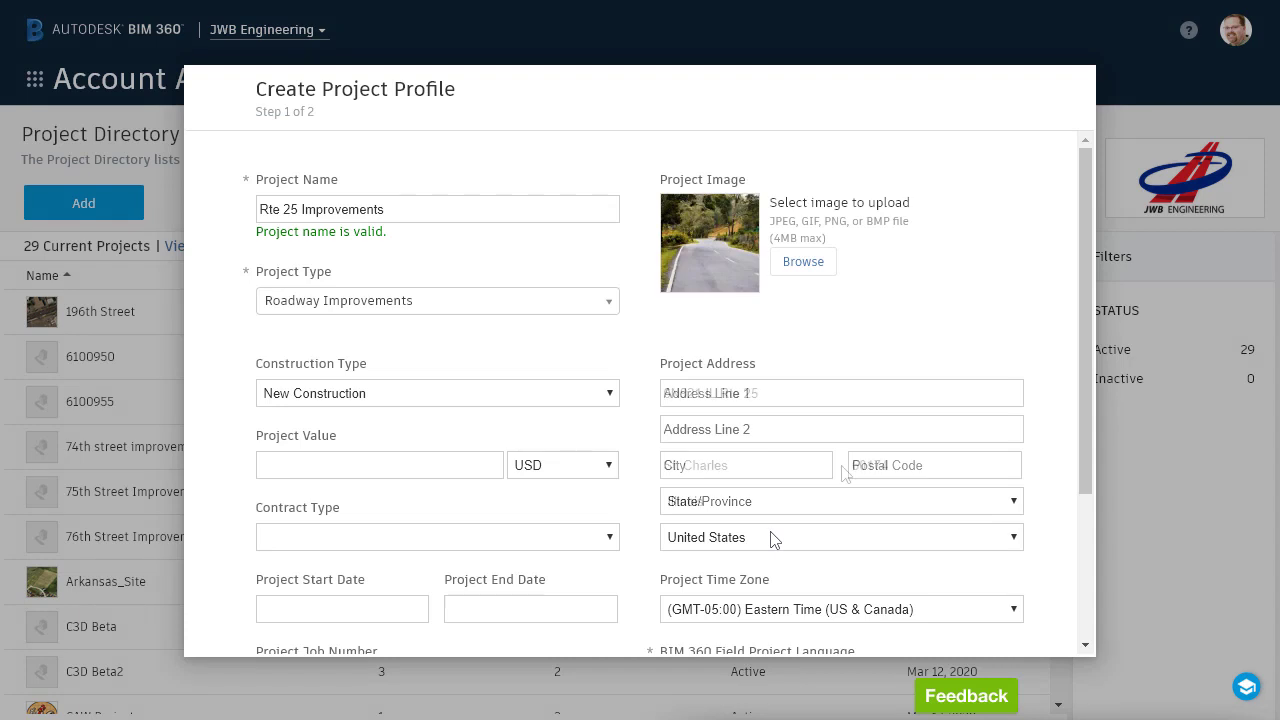
{"action": "left_click", "coordinate": [771, 535]}
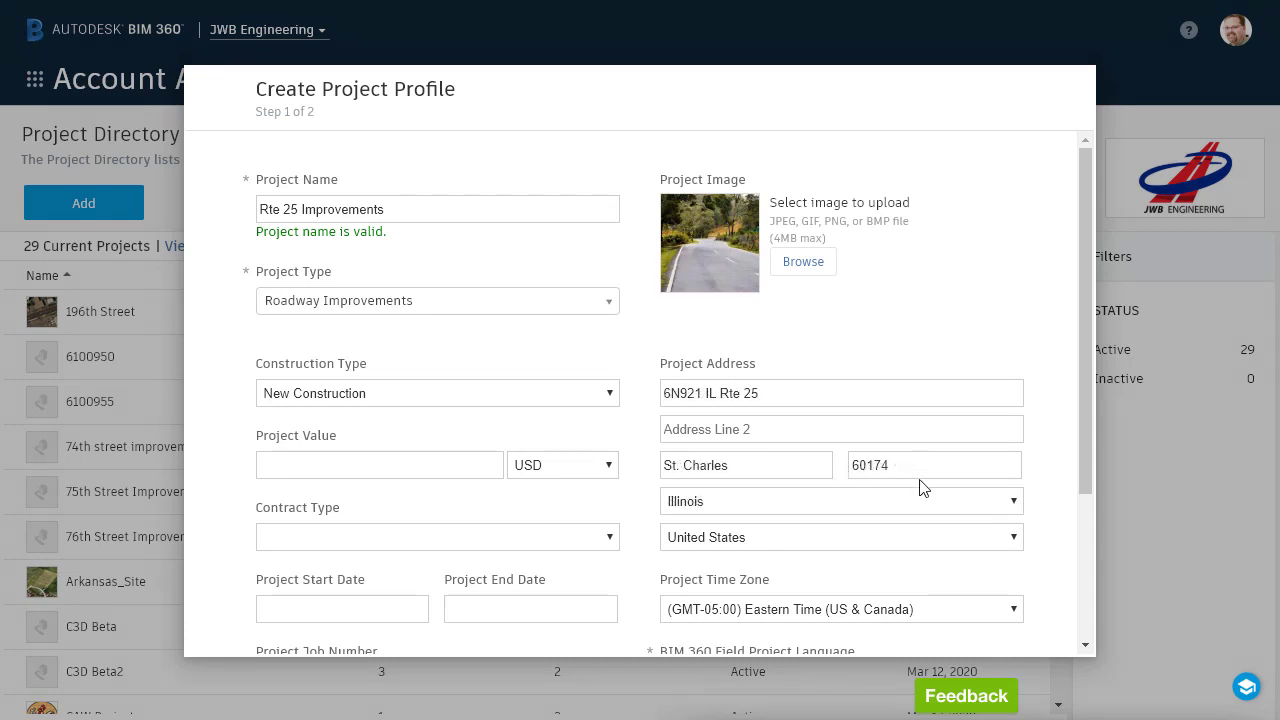
{"action": "left_click_drag", "start_coordinate": [1083, 466], "coordinate": [1089, 618]}
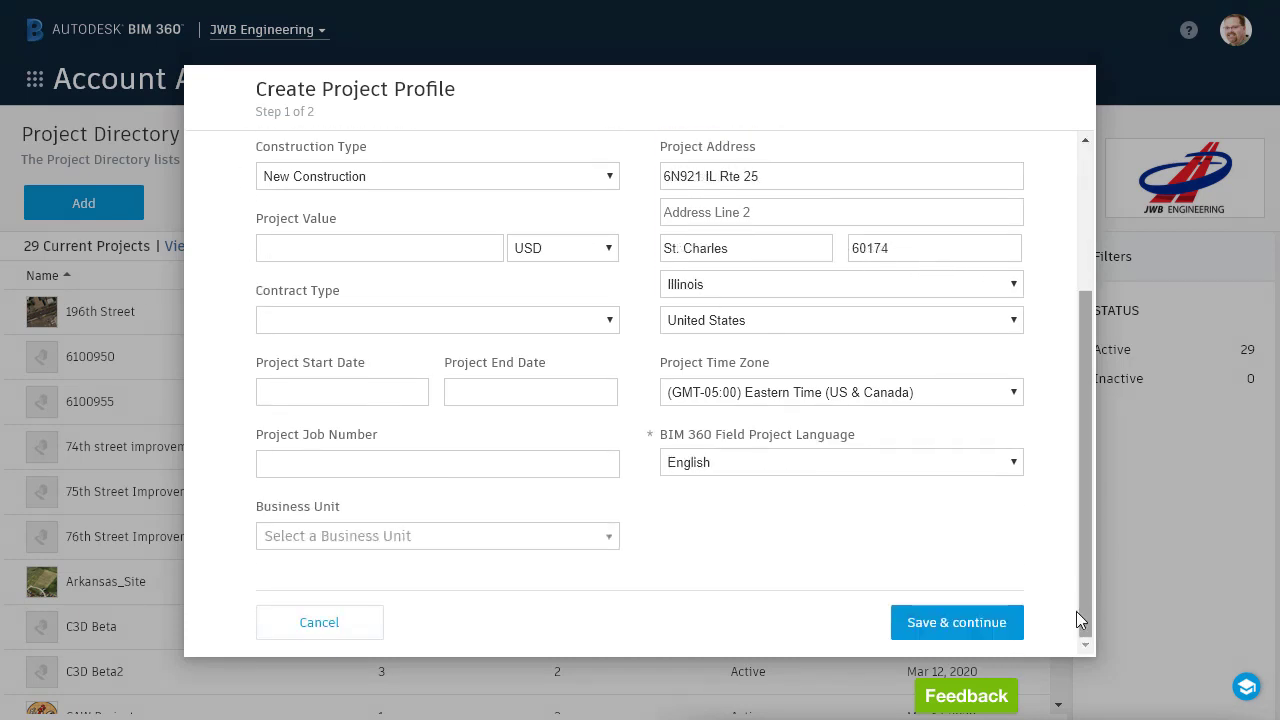
{"action": "left_click", "coordinate": [988, 627]}
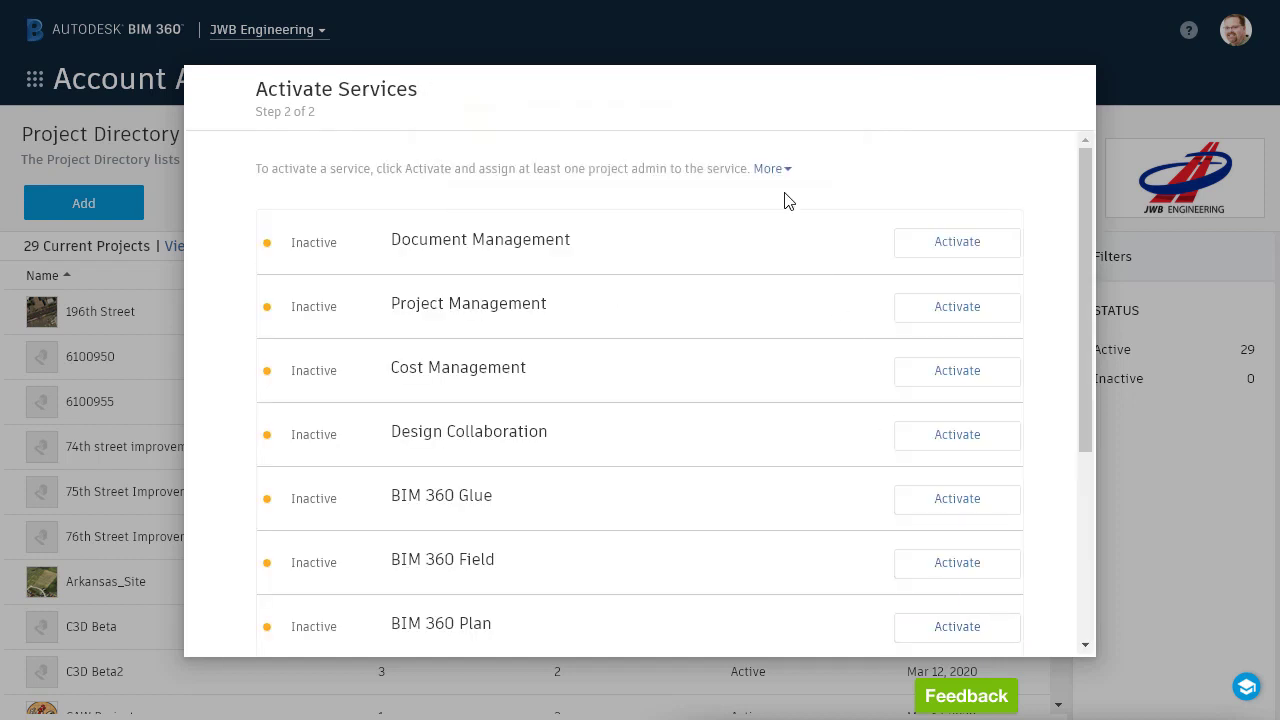
Step: Start Document Management activation, search copy-settings projects for PR9733, but leave none selected
{"action": "left_click", "coordinate": [906, 248]}
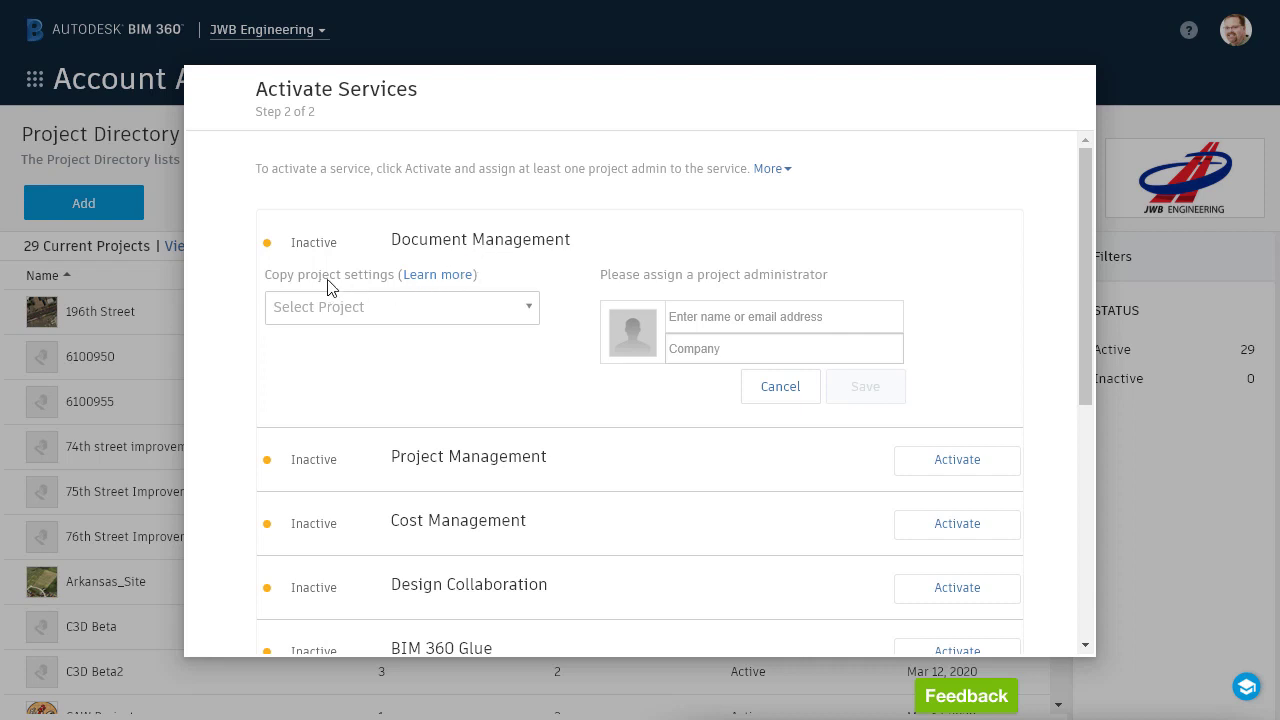
{"action": "left_click", "coordinate": [382, 310]}
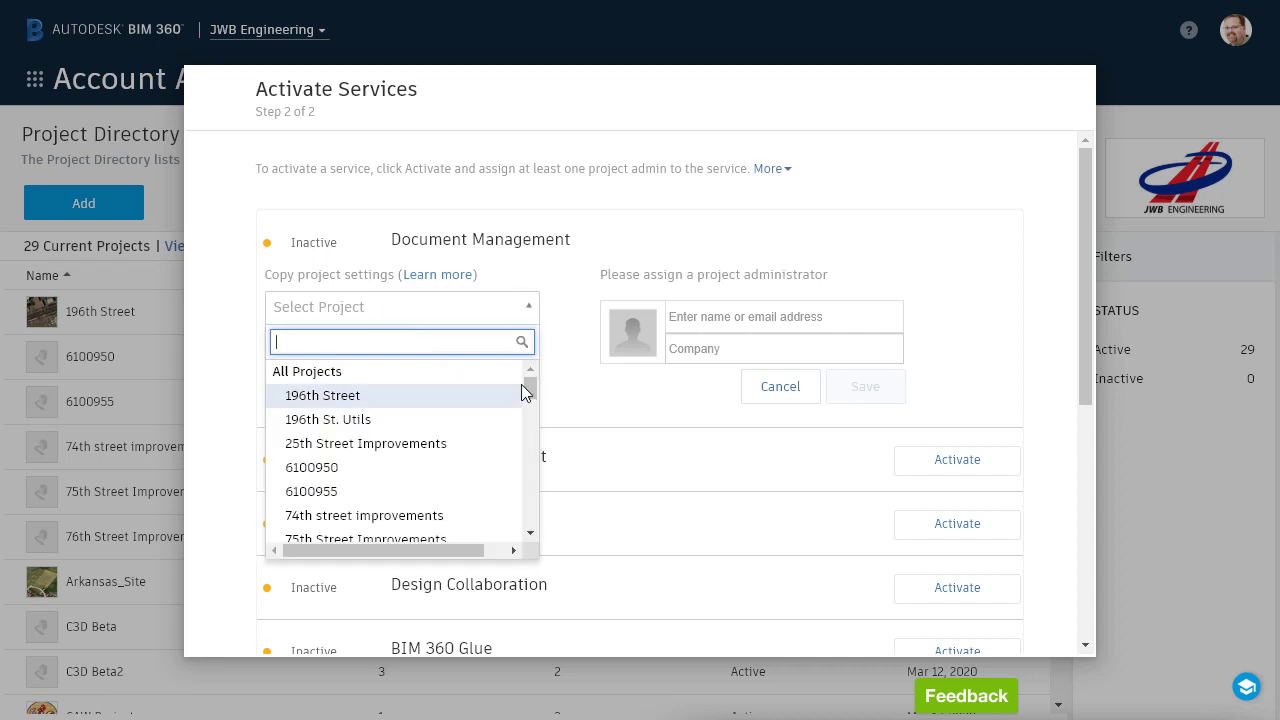
{"action": "mouse_move", "coordinate": [529, 388]}
{"action": "left_mouse_down"}
{"action": "mouse_move", "coordinate": [527, 428]}
{"action": "mouse_move", "coordinate": [527, 384]}
{"action": "left_mouse_up"}
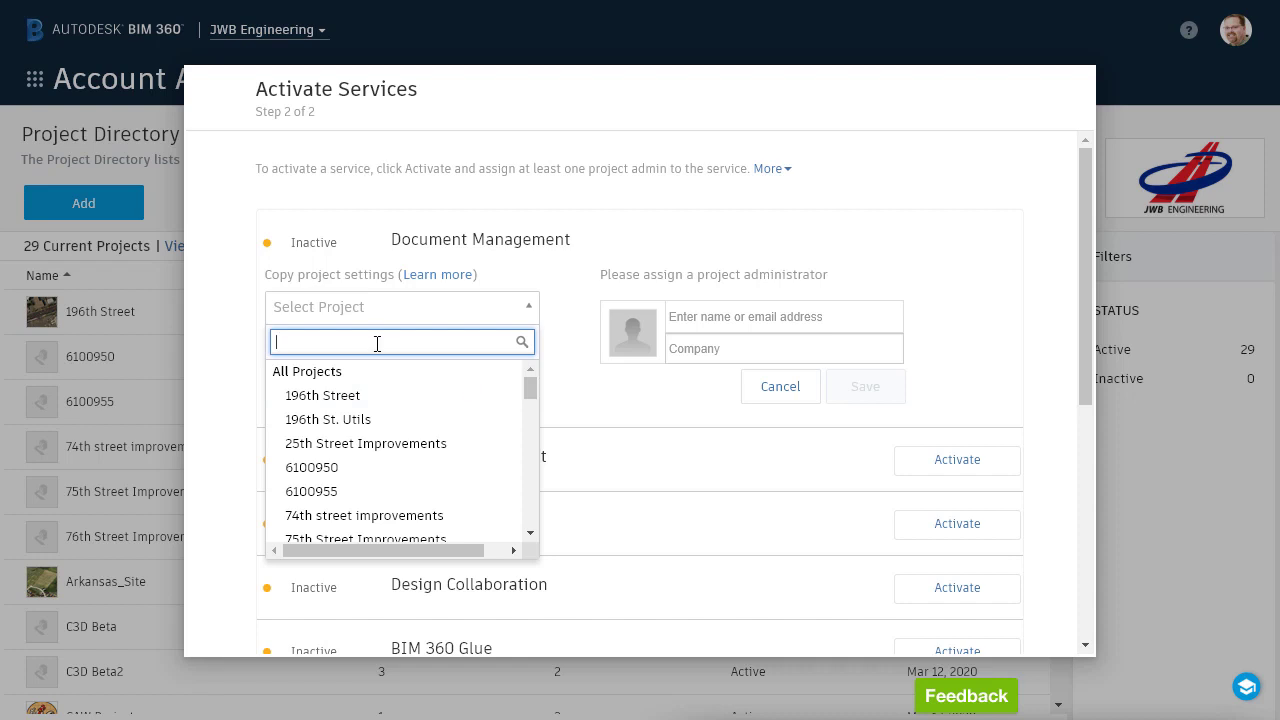
{"action": "type", "text": "P"}
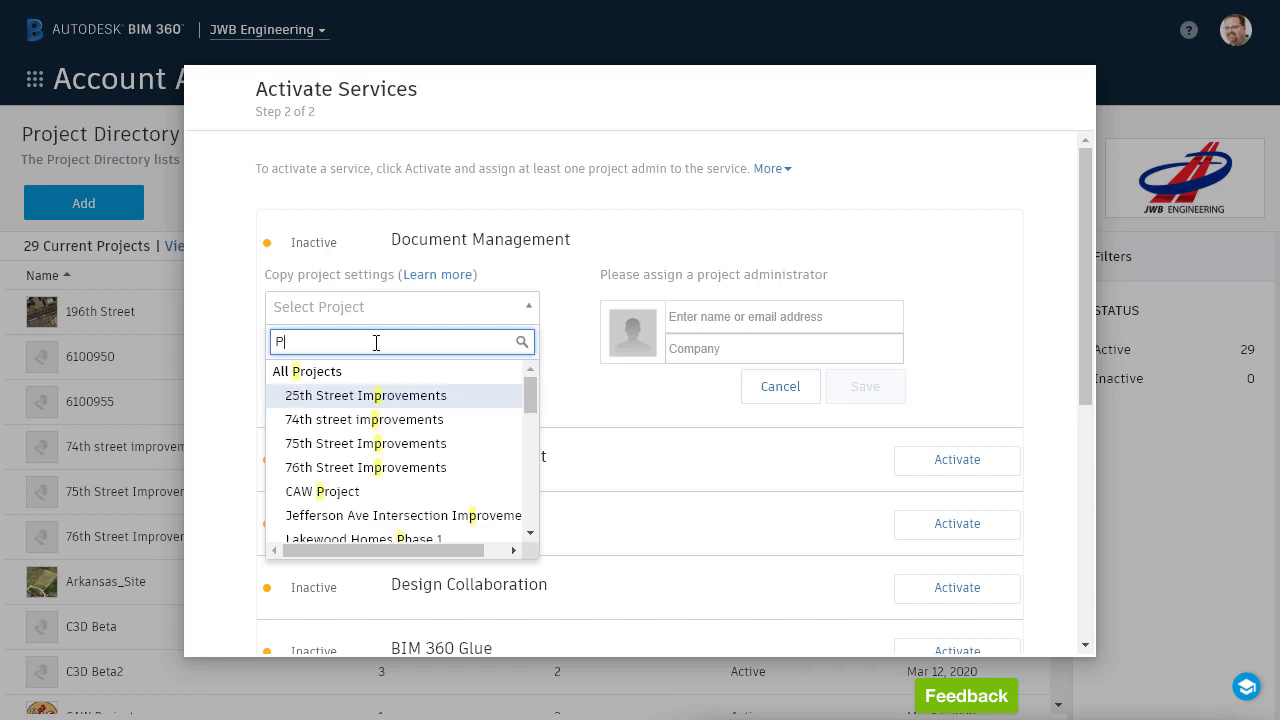
{"action": "type", "text": "R97"}
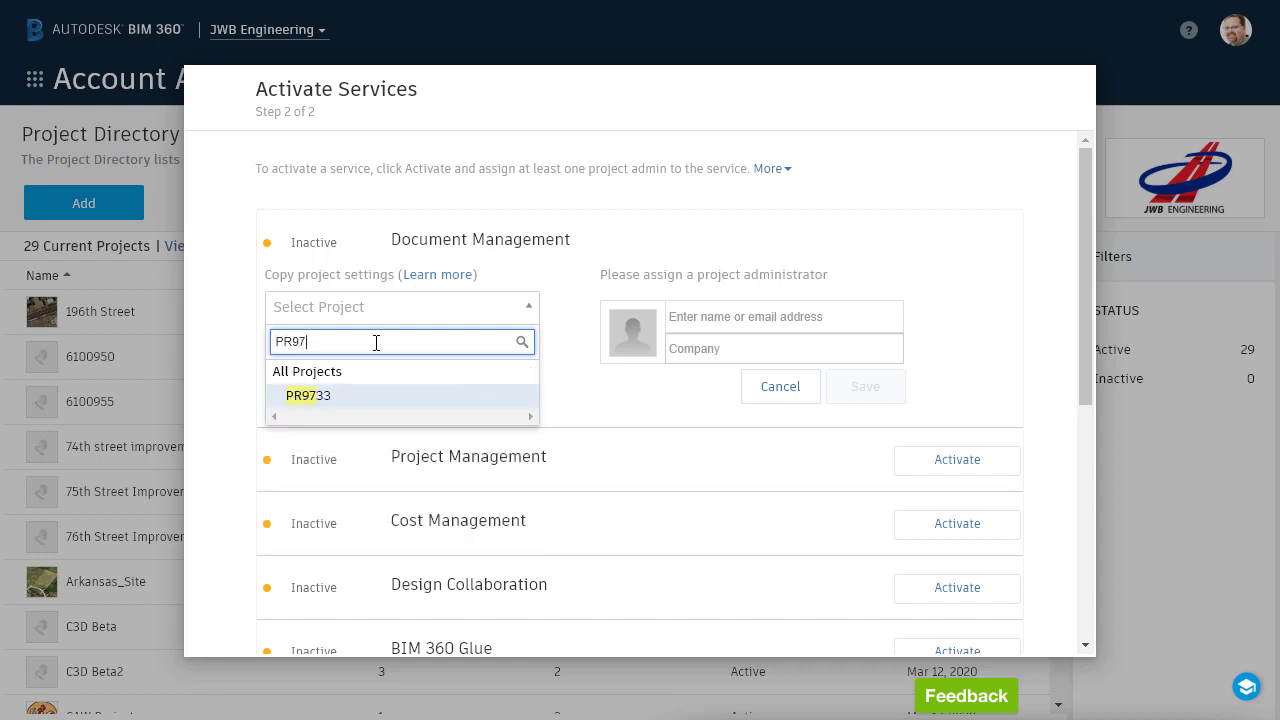
{"action": "type", "text": "33"}
{"action": "left_click", "coordinate": [548, 343]}
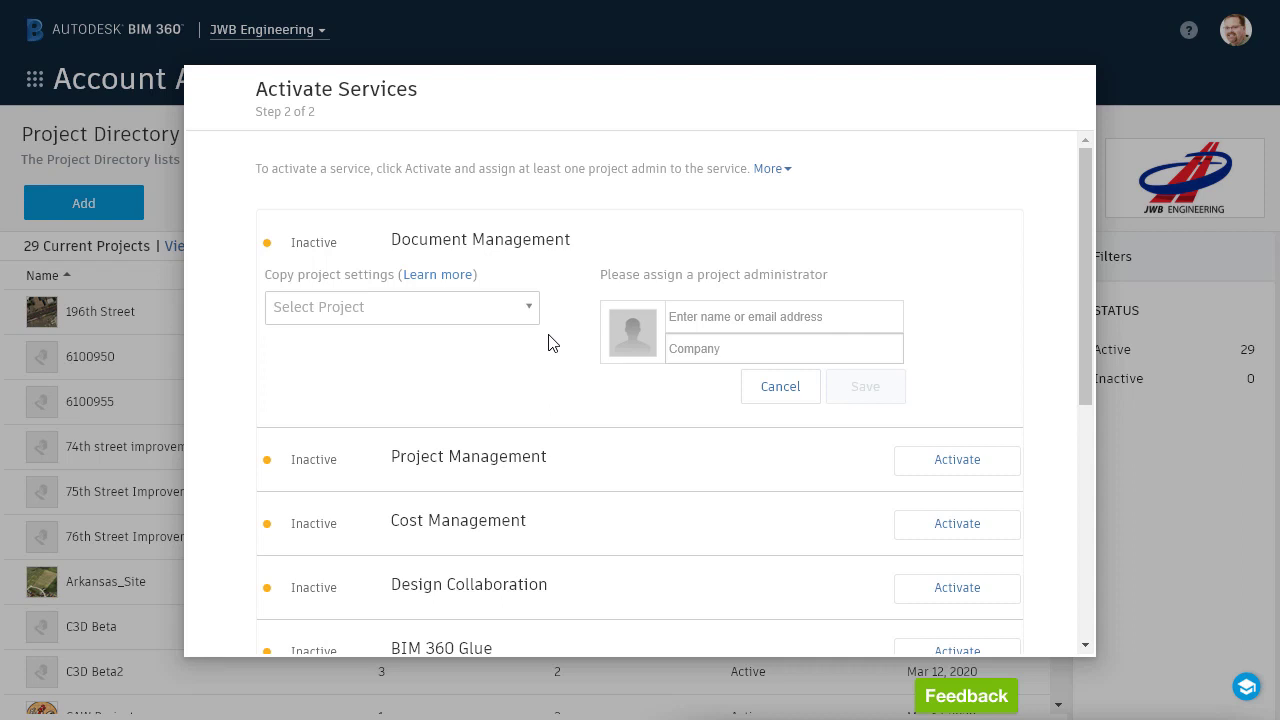
Step: Enter the project administrator's e-mail and company, save, and review the remaining inactive services
{"action": "left_click", "coordinate": [676, 318]}
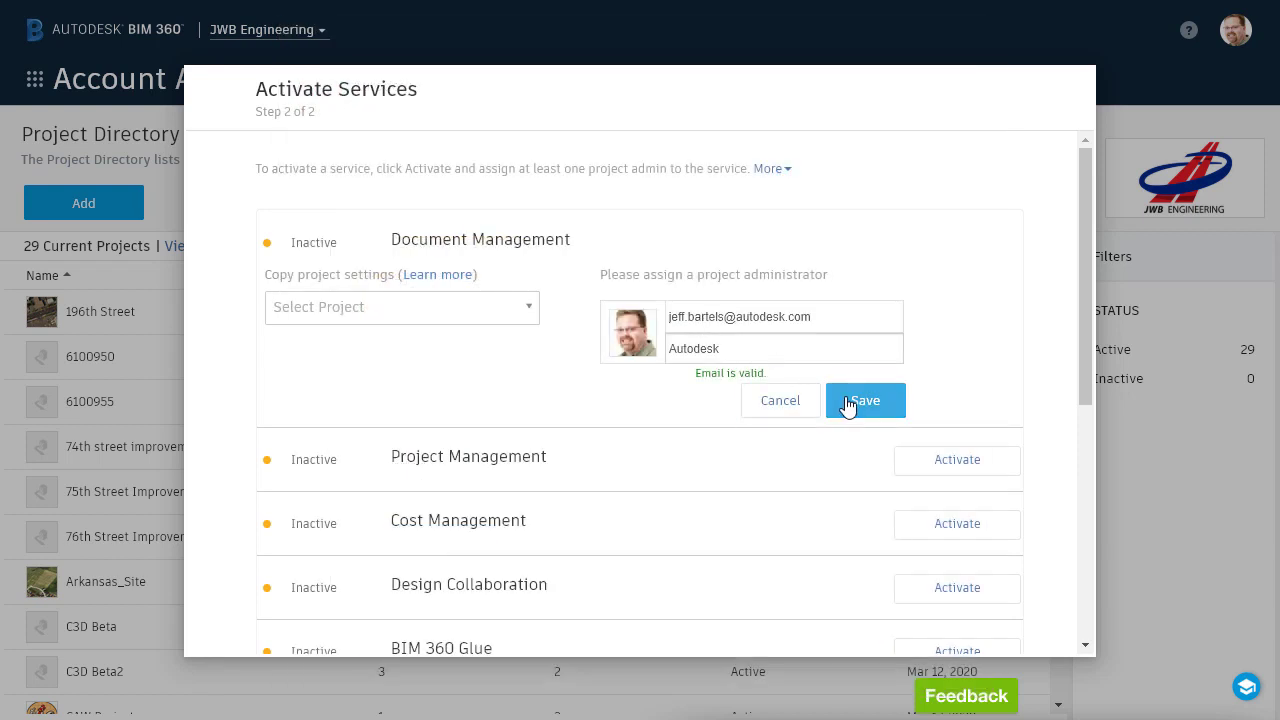
{"action": "left_click", "coordinate": [848, 402]}
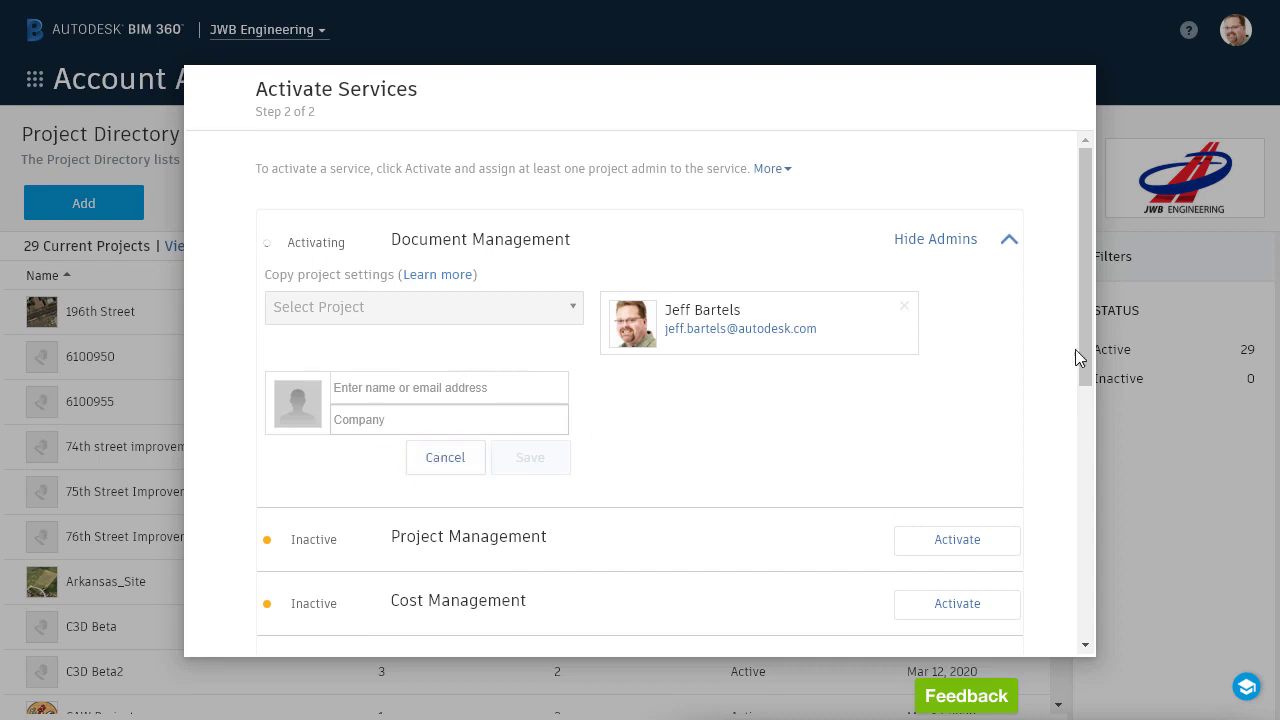
{"action": "left_click_drag", "start_coordinate": [1080, 357], "coordinate": [1085, 502]}
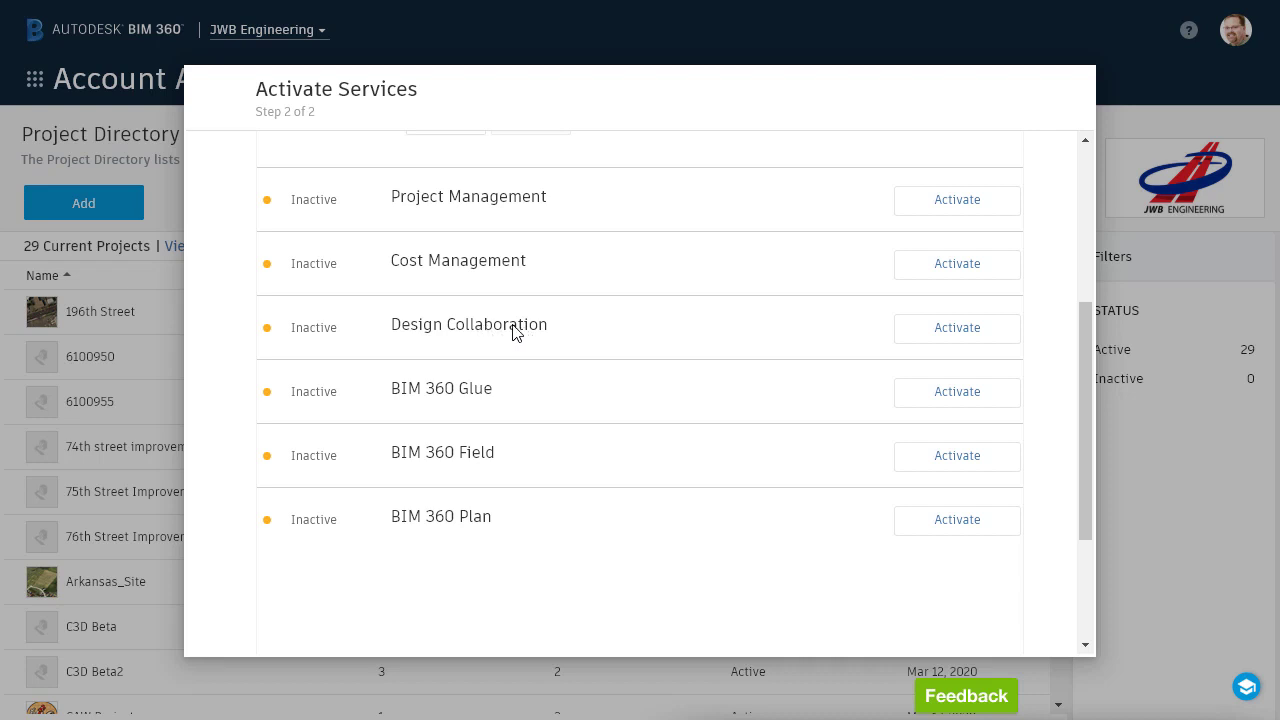
{"action": "left_click_drag", "start_coordinate": [1082, 352], "coordinate": [1086, 460]}
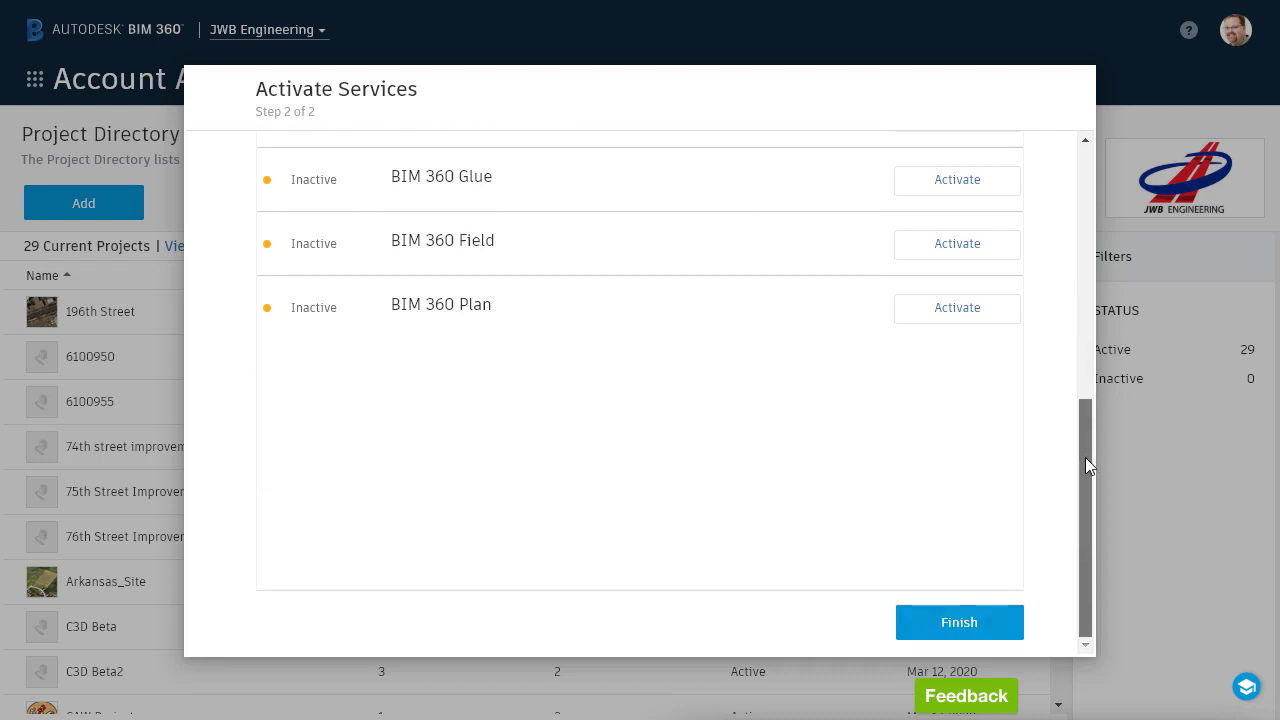
Step: Finish setup, find 'Rte' in the Project Directory, and switch Rte 25 Improvements to Document Management
{"action": "left_click", "coordinate": [966, 623]}
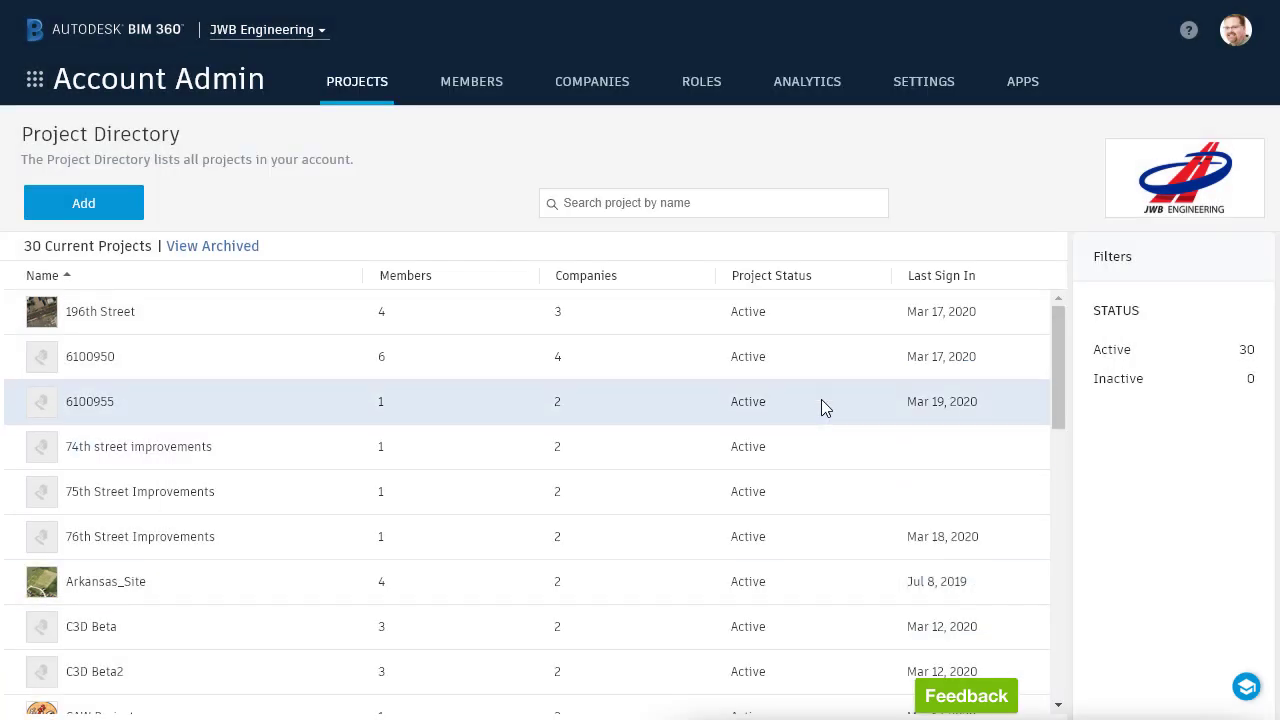
{"action": "left_click_drag", "start_coordinate": [1054, 349], "coordinate": [1060, 322]}
{"action": "left_click", "coordinate": [714, 203]}
{"action": "type", "text": "Rte"}
{"action": "left_click", "coordinate": [636, 229]}
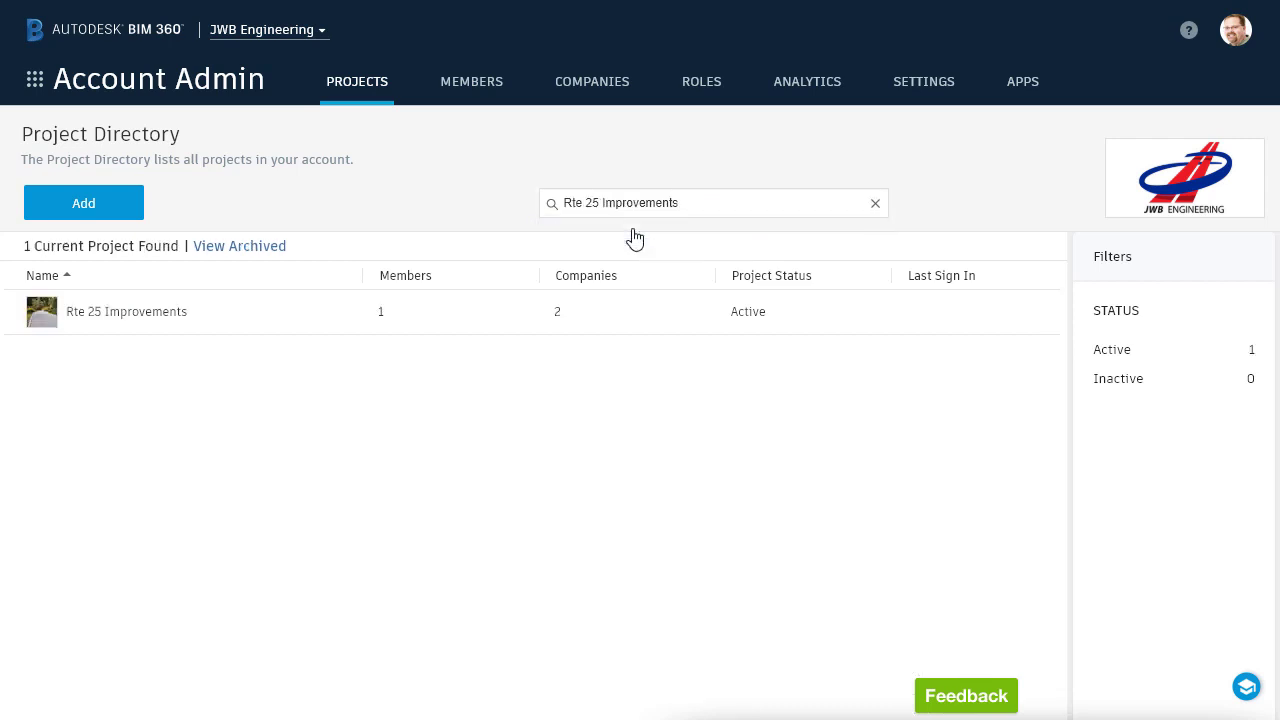
{"action": "left_click", "coordinate": [173, 313]}
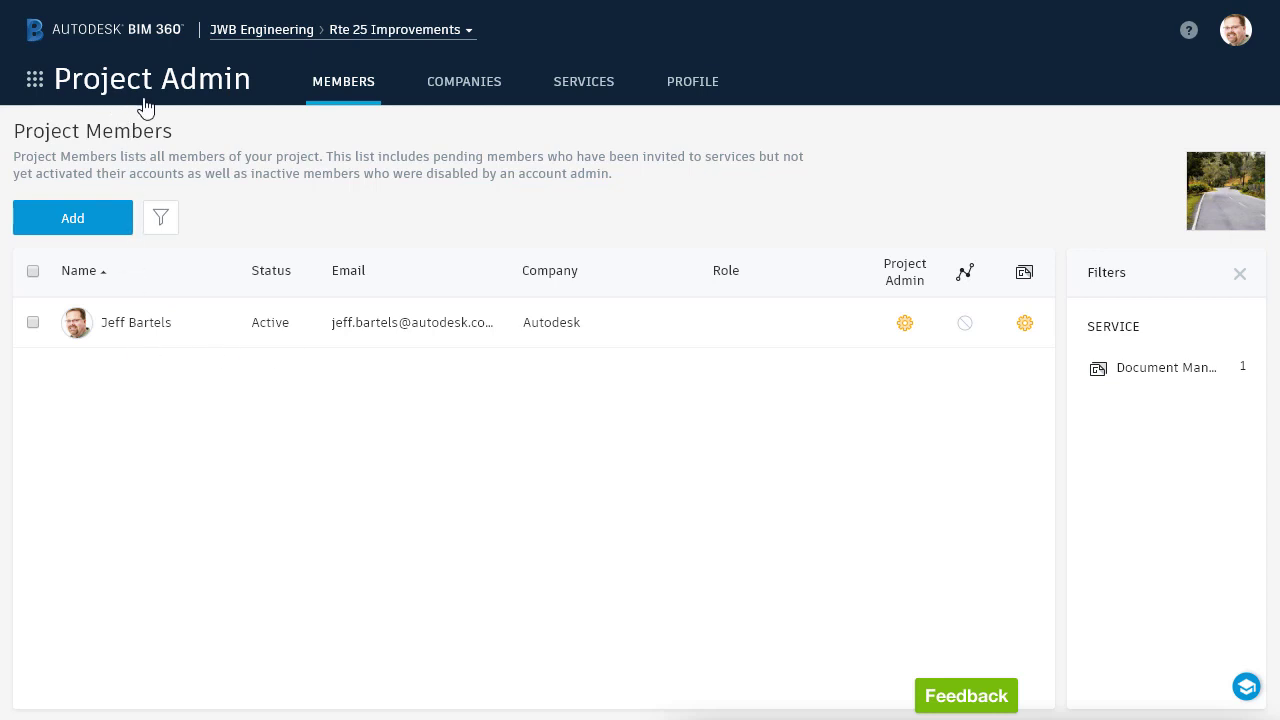
{"action": "left_click", "coordinate": [33, 84]}
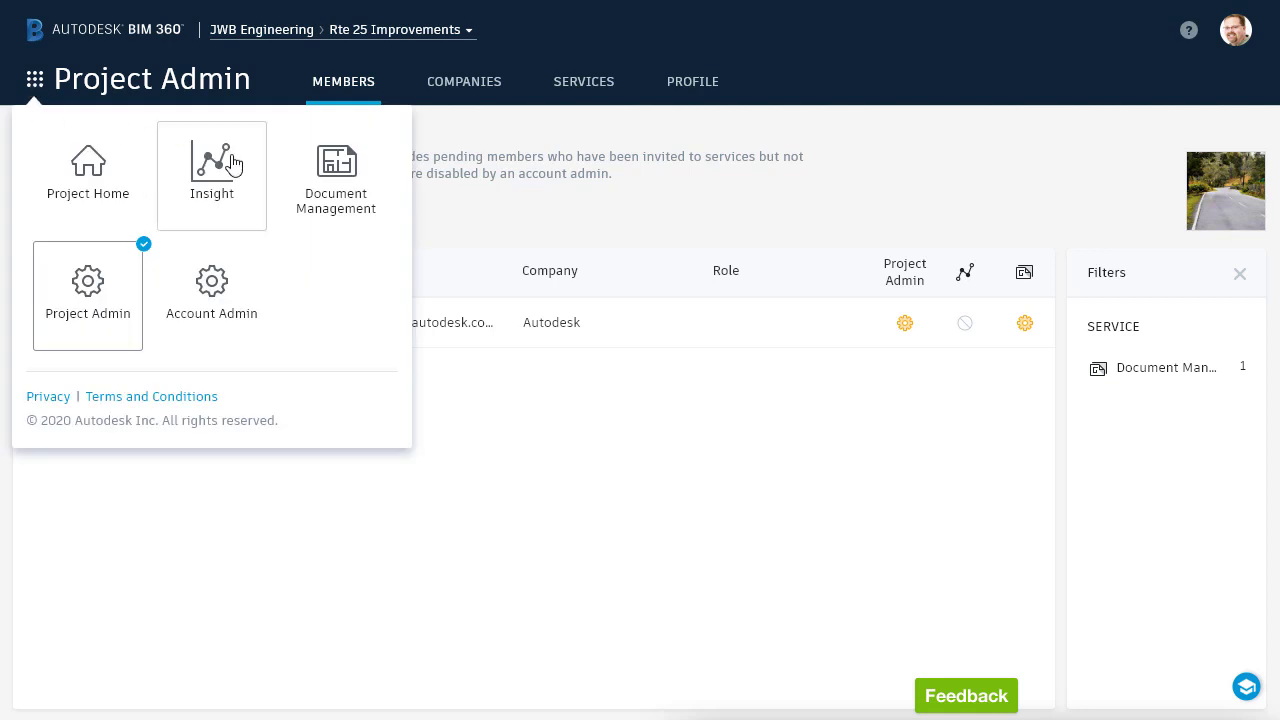
{"action": "left_click", "coordinate": [335, 175]}
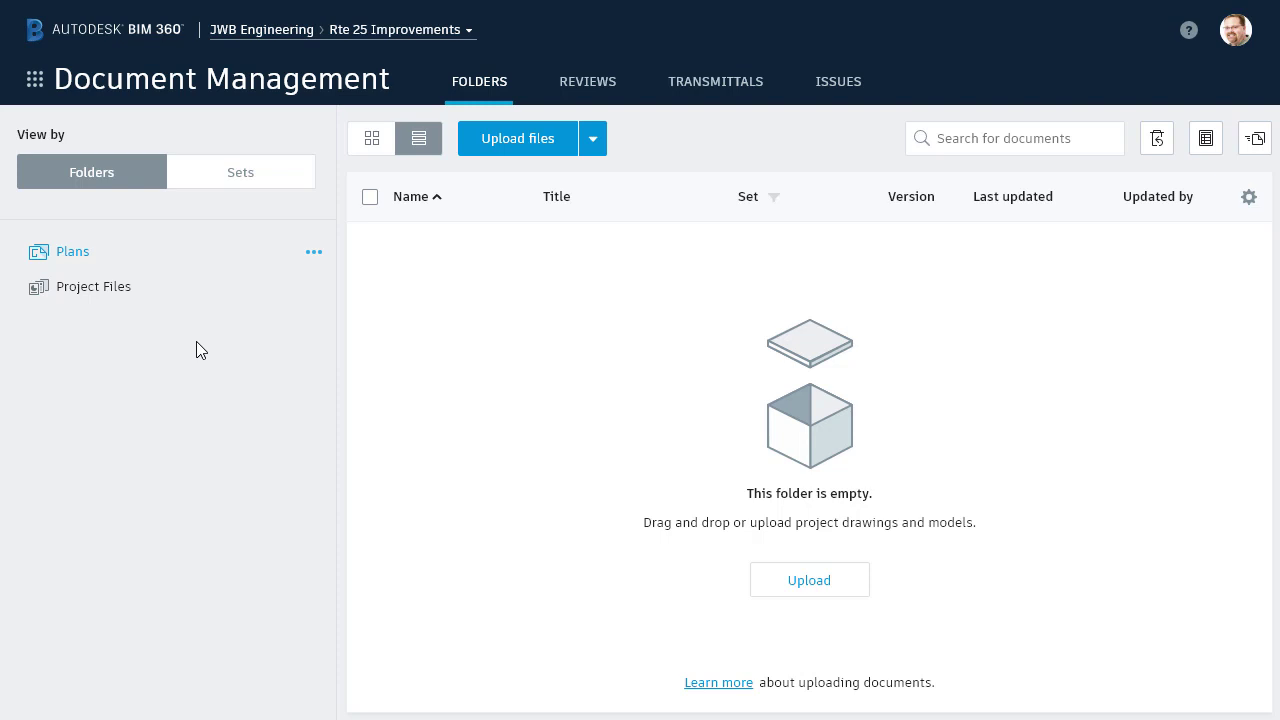
Step: Browse File Explorer to BIM 360 > JWB Engineering > Rte 25 Improvements
{"action": "key", "text": "super+e"}
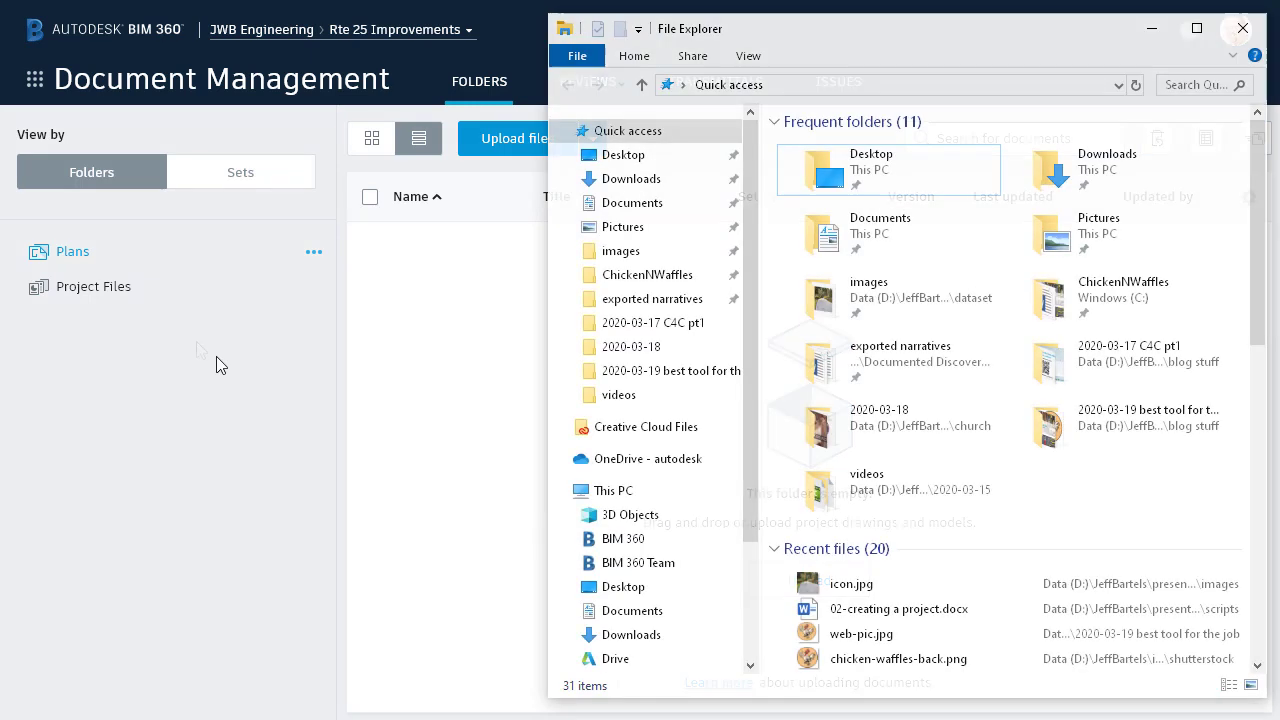
{"action": "left_click", "coordinate": [612, 541]}
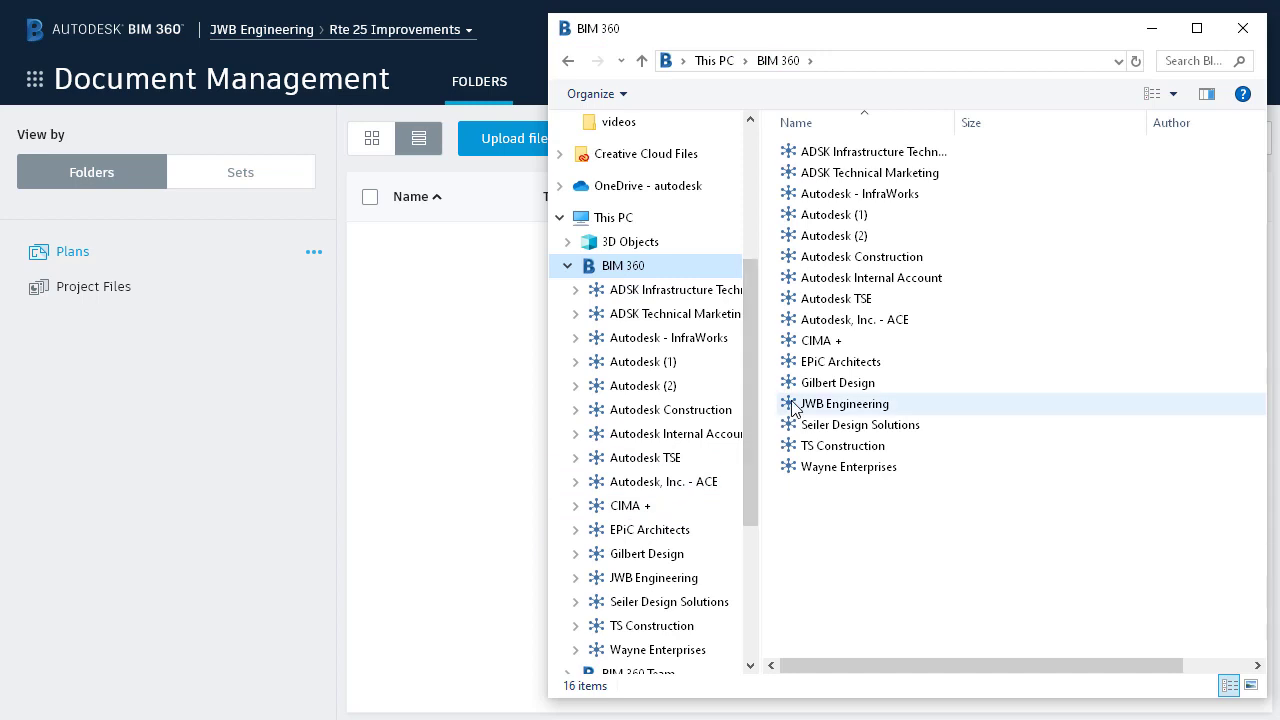
{"action": "double_click", "coordinate": [845, 403]}
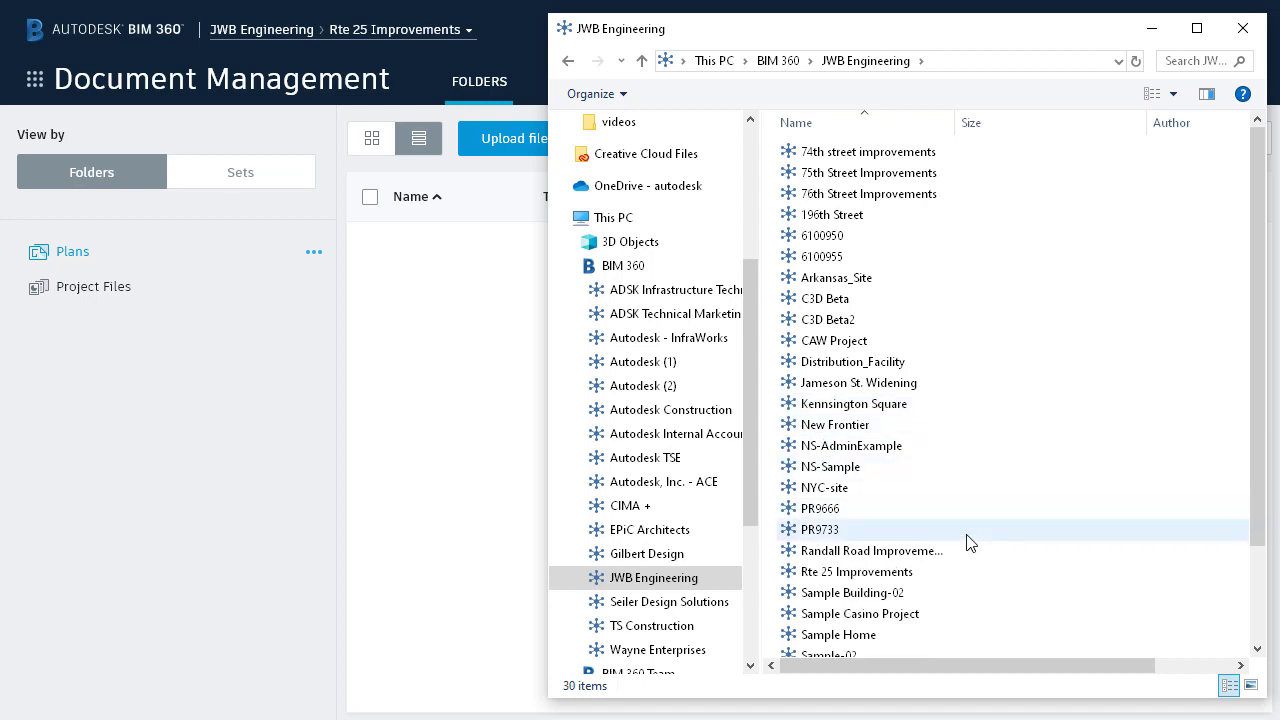
{"action": "double_click", "coordinate": [872, 572]}
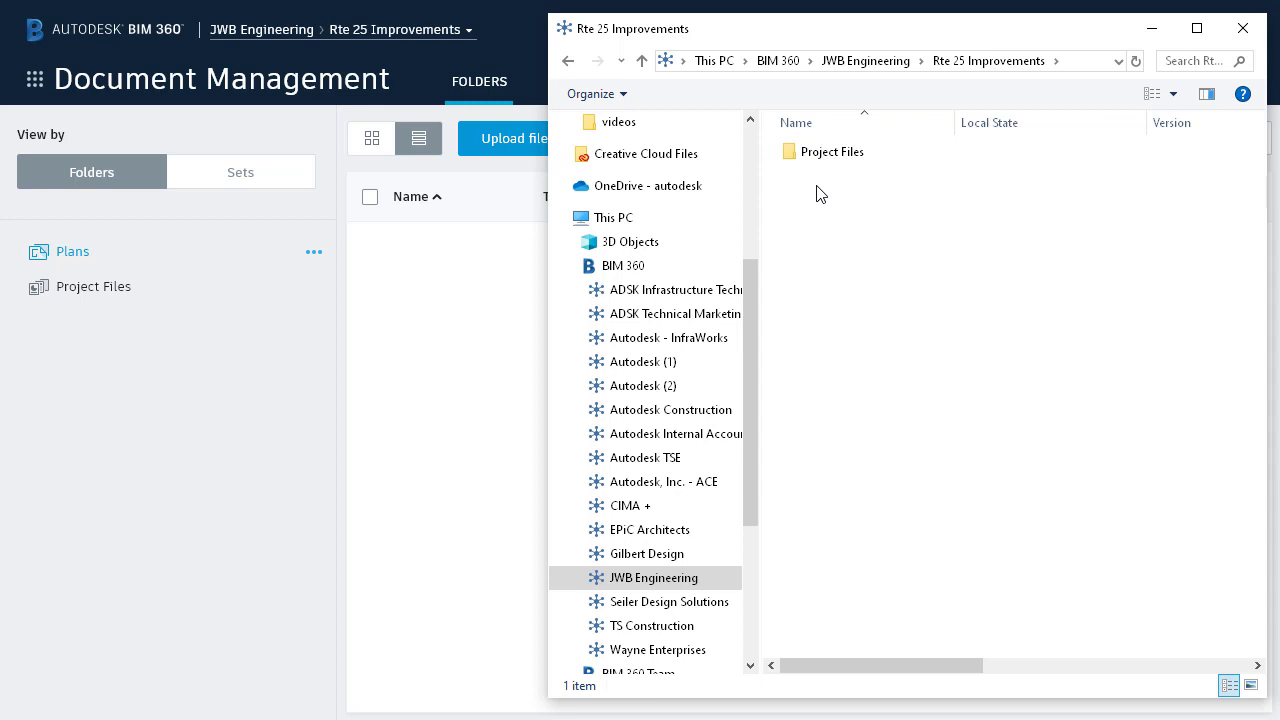
Step: Open Project Files and add a new folder named 'Drawings'
{"action": "left_click", "coordinate": [825, 158]}
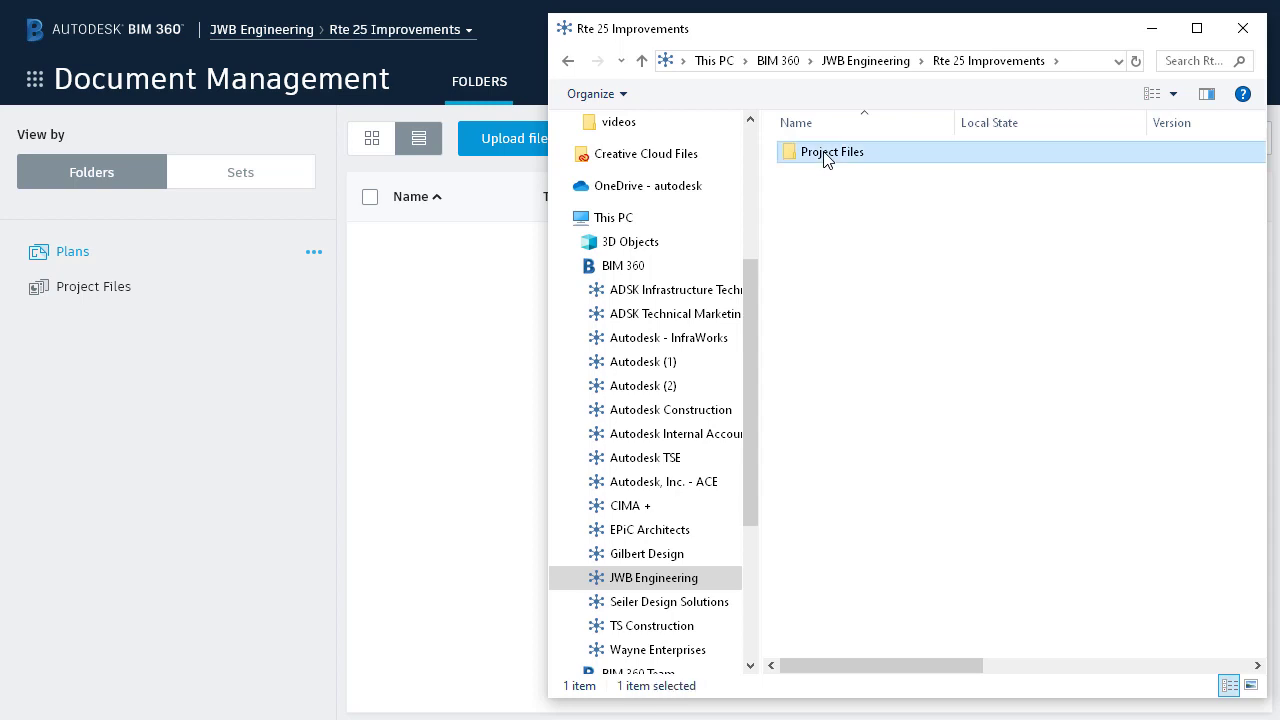
{"action": "double_click", "coordinate": [825, 158]}
{"action": "right_click", "coordinate": [822, 207]}
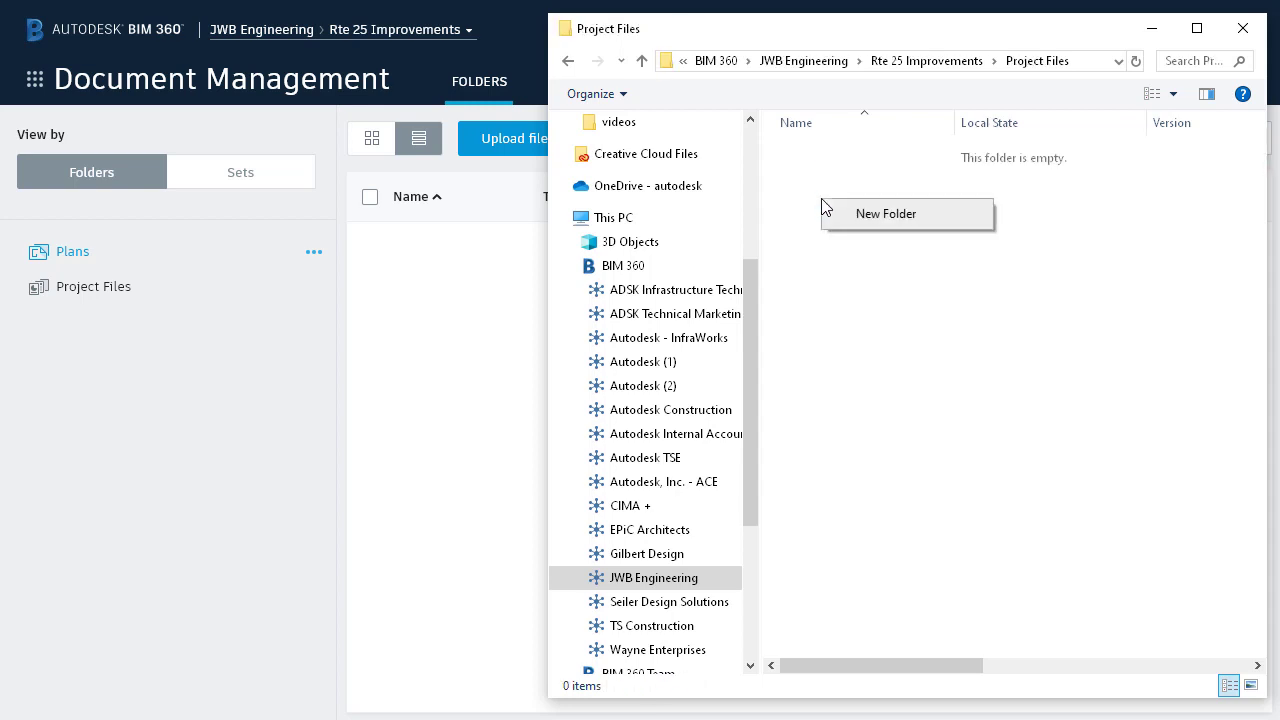
{"action": "left_click", "coordinate": [855, 213]}
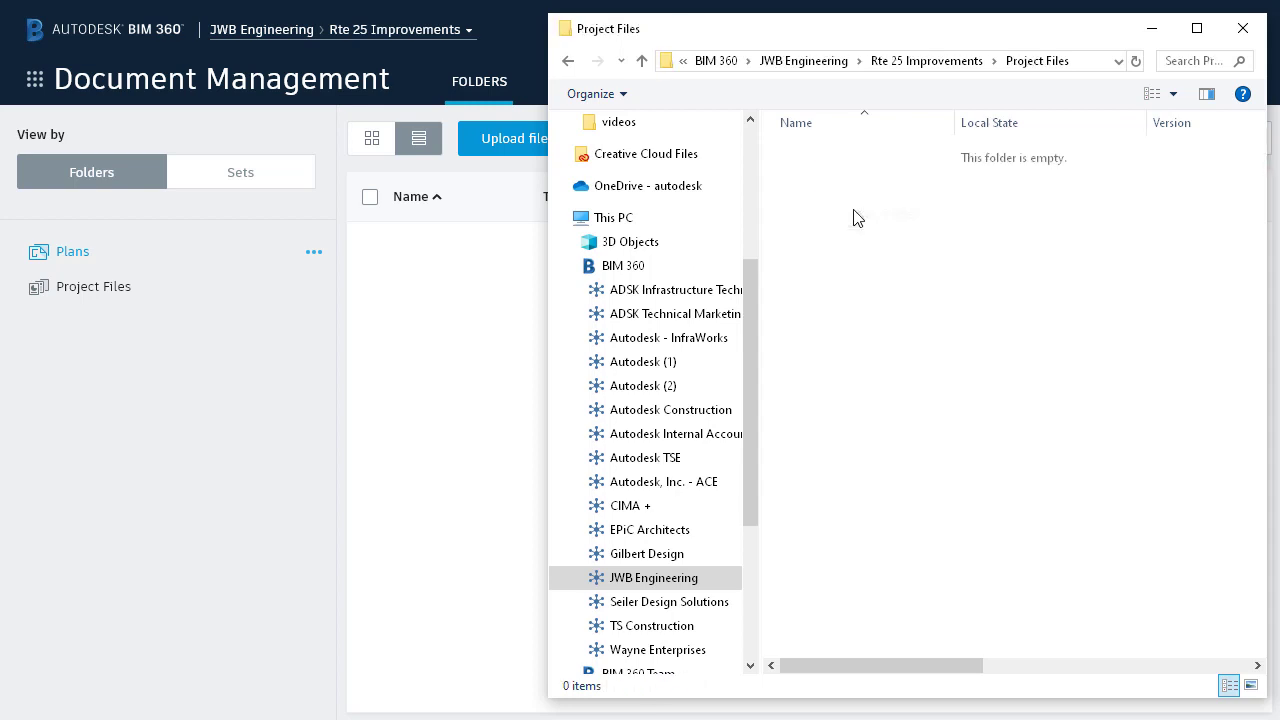
{"action": "type", "text": "Drawings"}
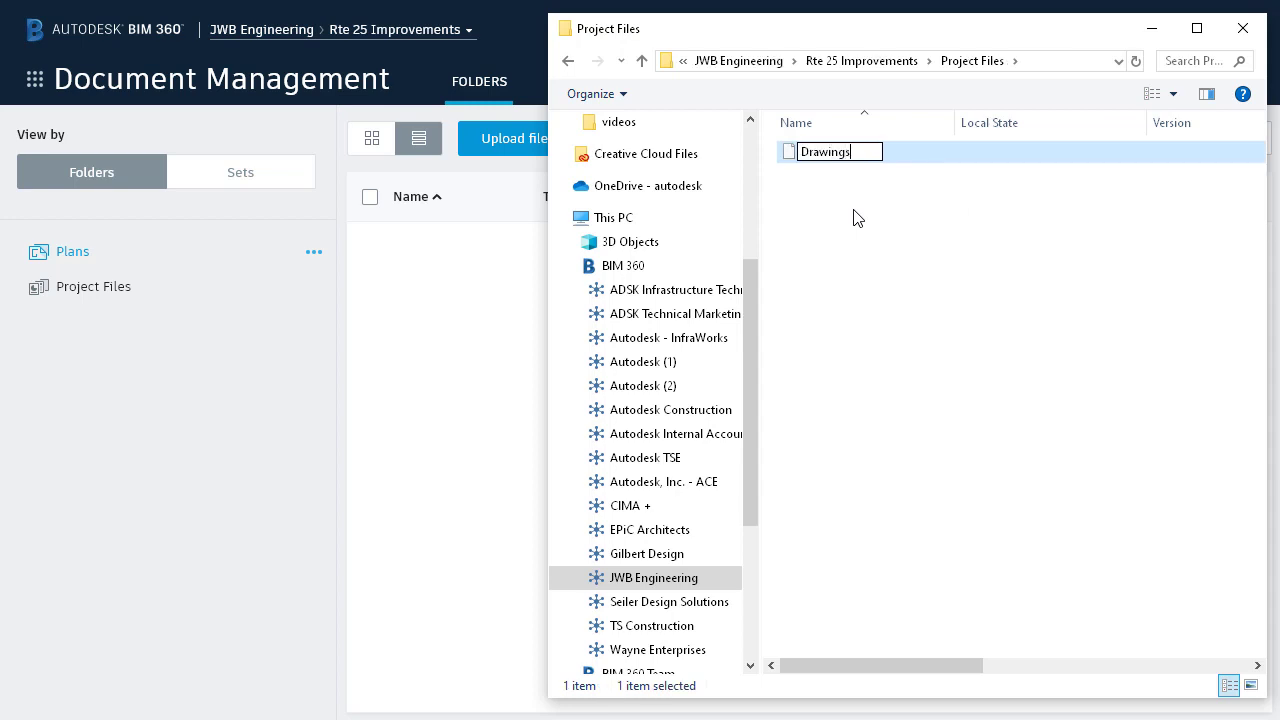
{"action": "key", "text": "Return"}
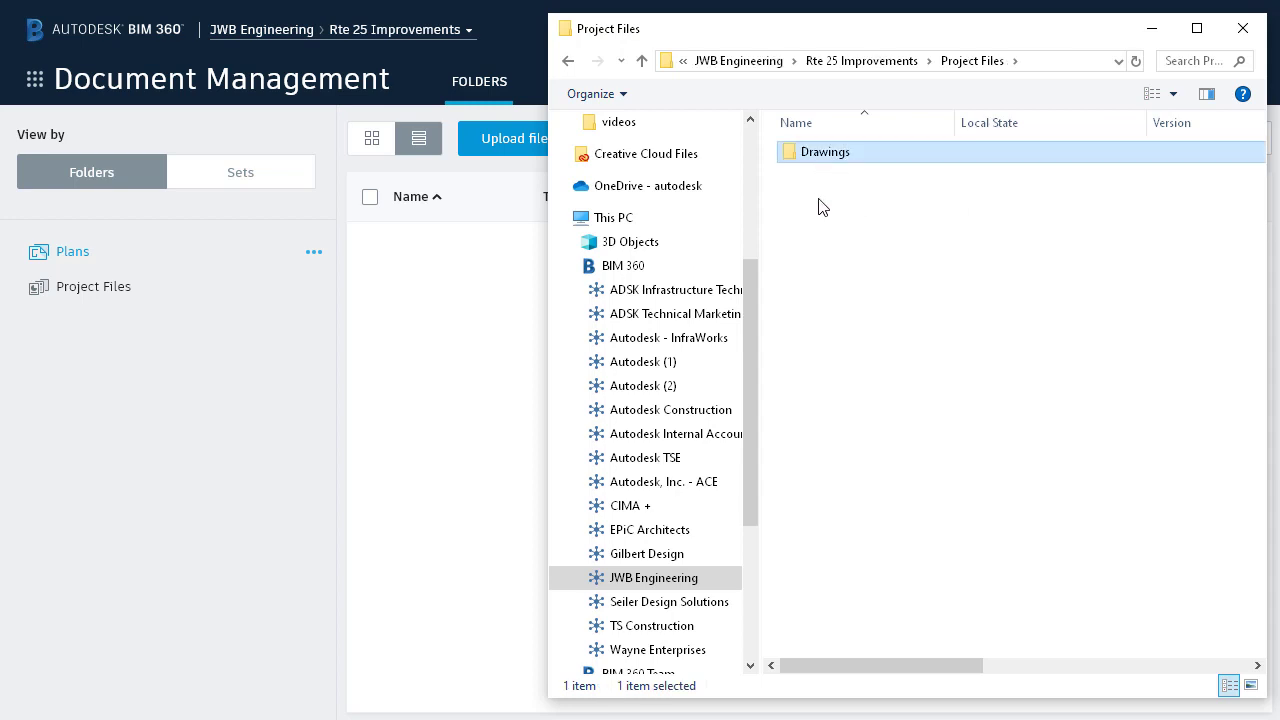